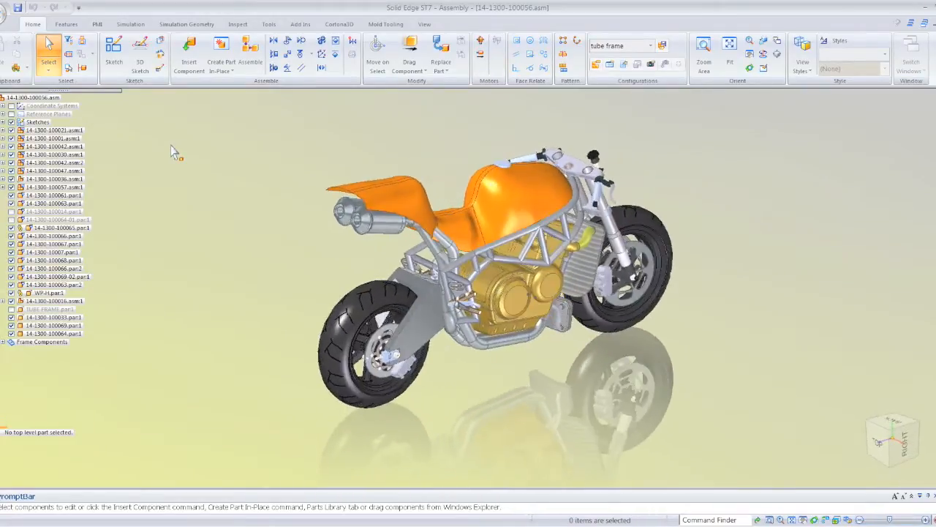
# - Highlight the Frame Components group, the exhaust pipe and a single round tube to examine the motorcycle's frame
pyautogui.click(43, 342)
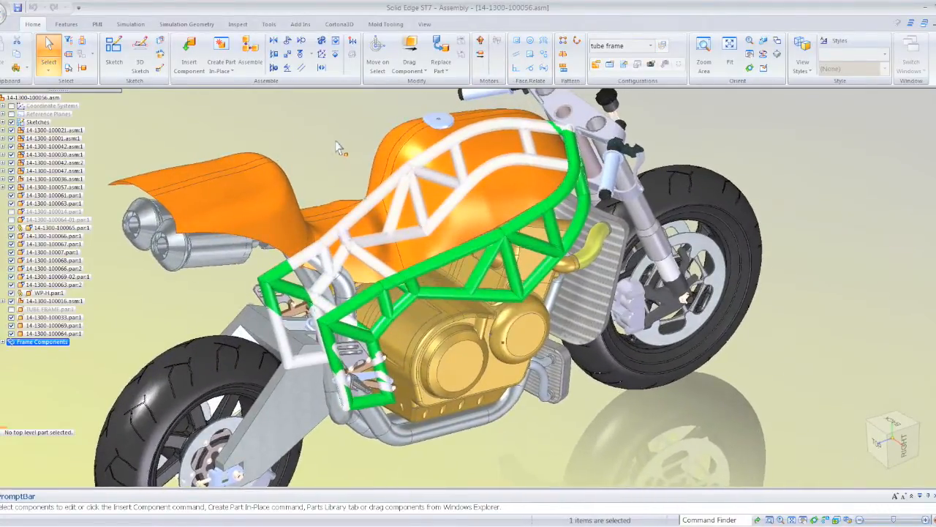
pyautogui.click(331, 142)
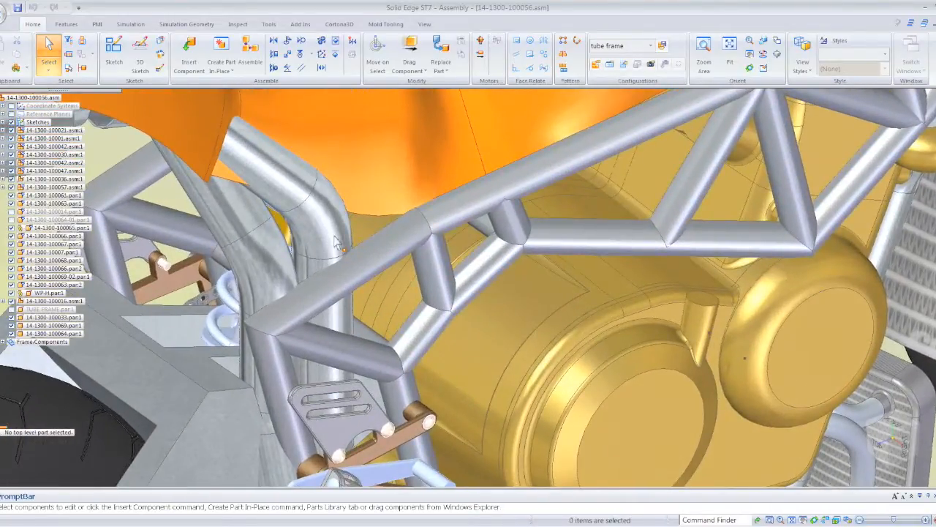
pyautogui.click(337, 242)
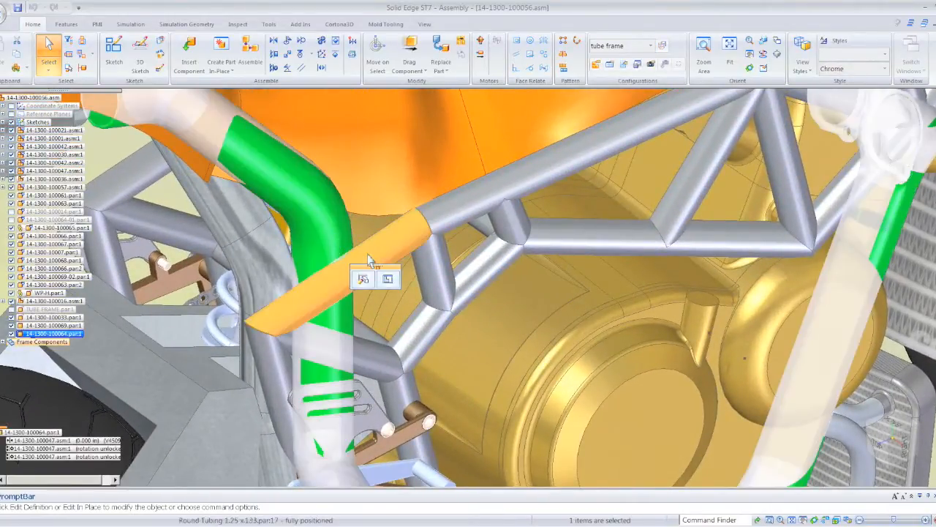
pyautogui.click(369, 249)
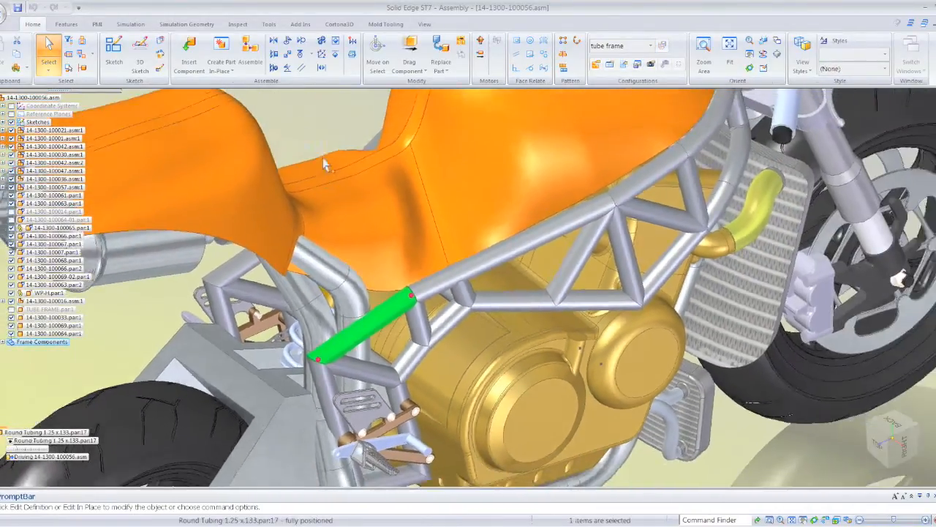
pyautogui.click(320, 137)
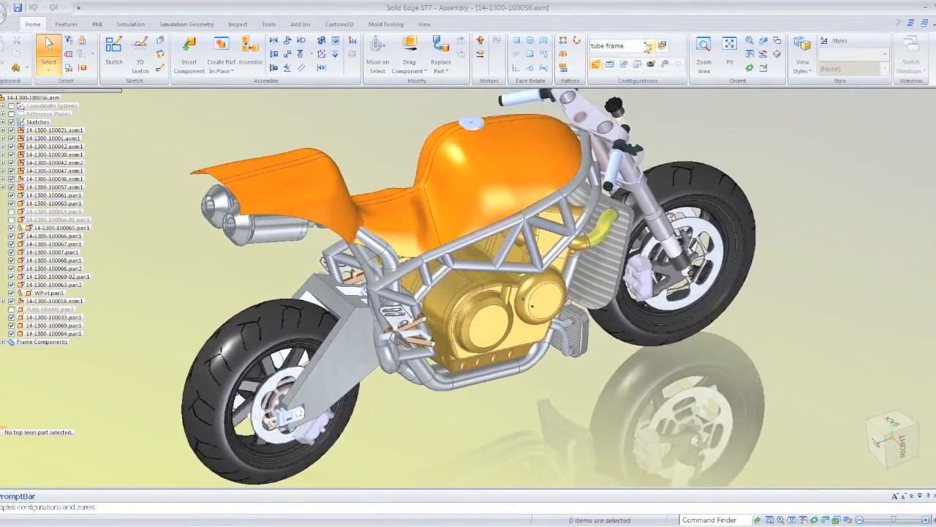
# - Switch the assembly display to the 3D sketch configuration
pyautogui.click(652, 46)
pyautogui.click(640, 62)
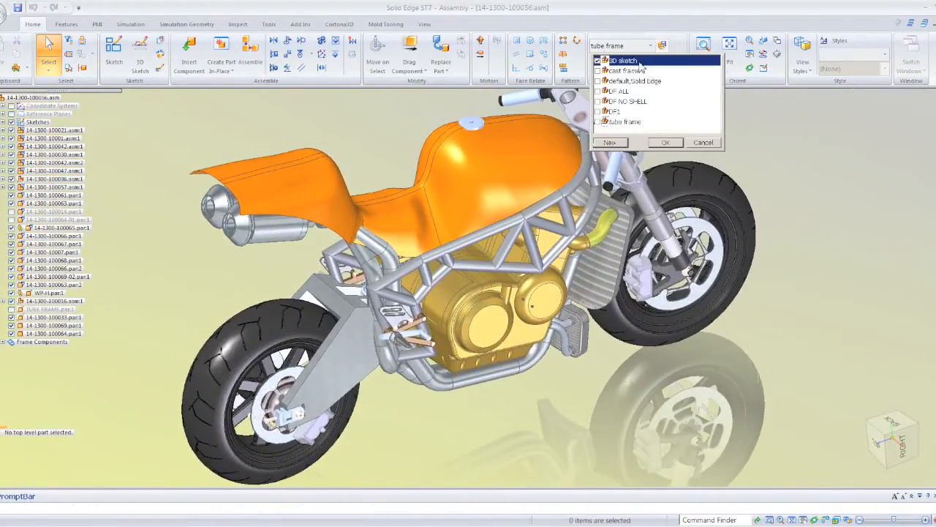
pyautogui.click(658, 145)
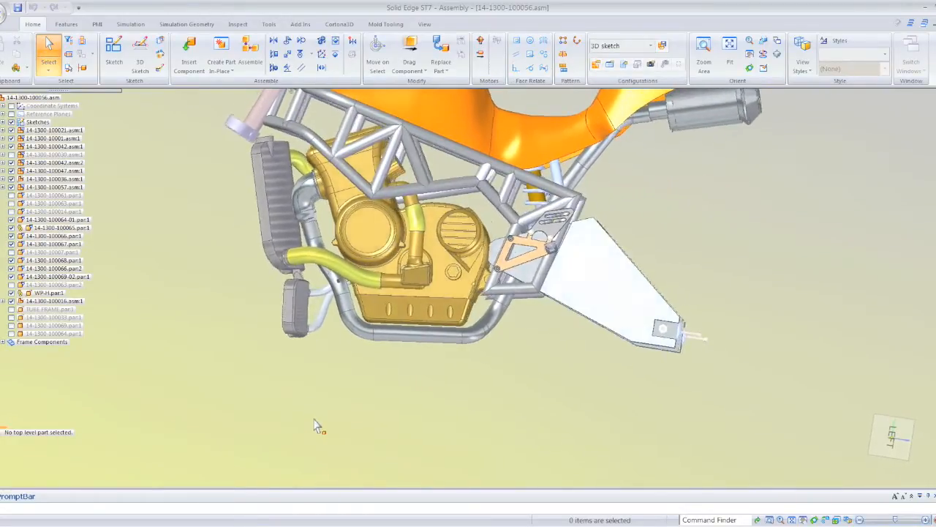
pyautogui.click(454, 343)
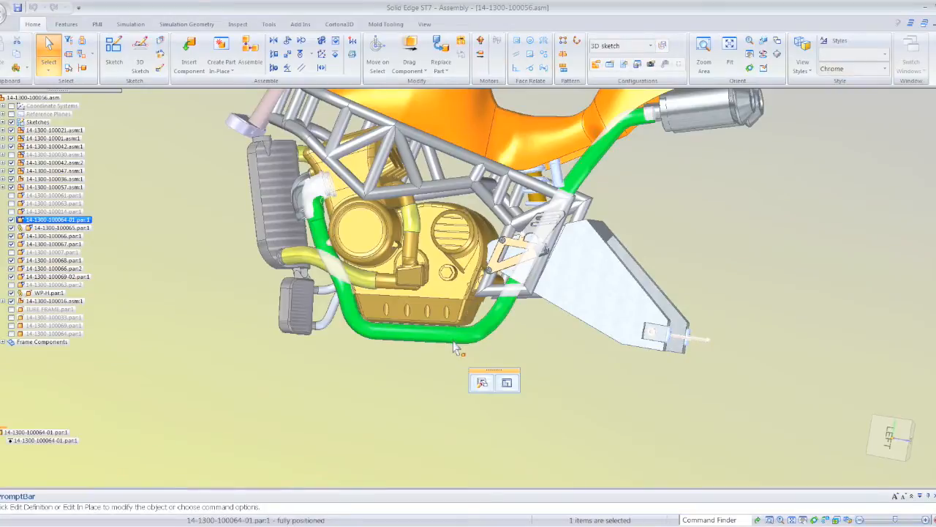
pyautogui.click(440, 390)
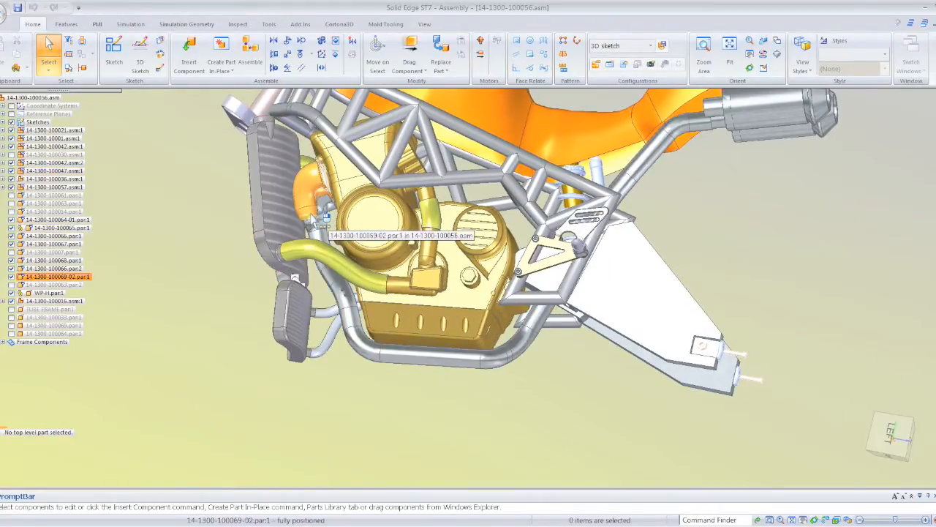
pyautogui.click(313, 219)
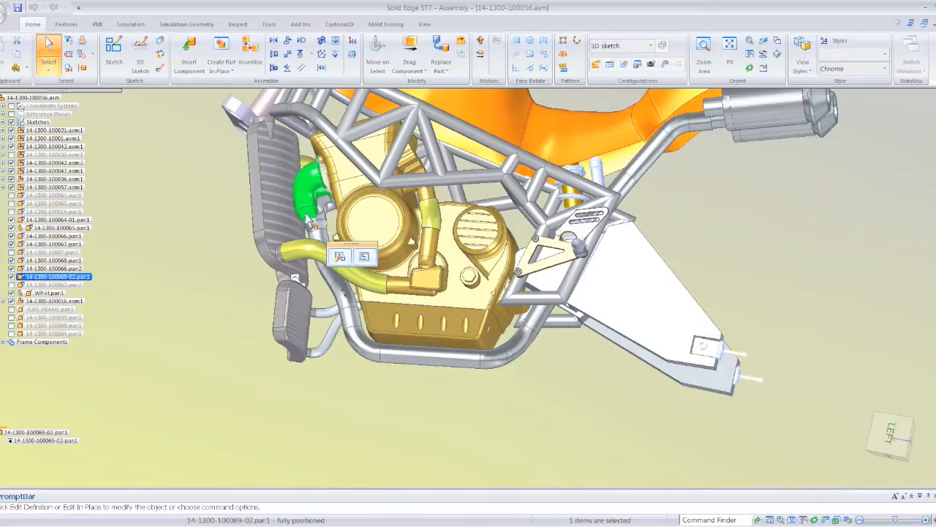
pyautogui.click(364, 257)
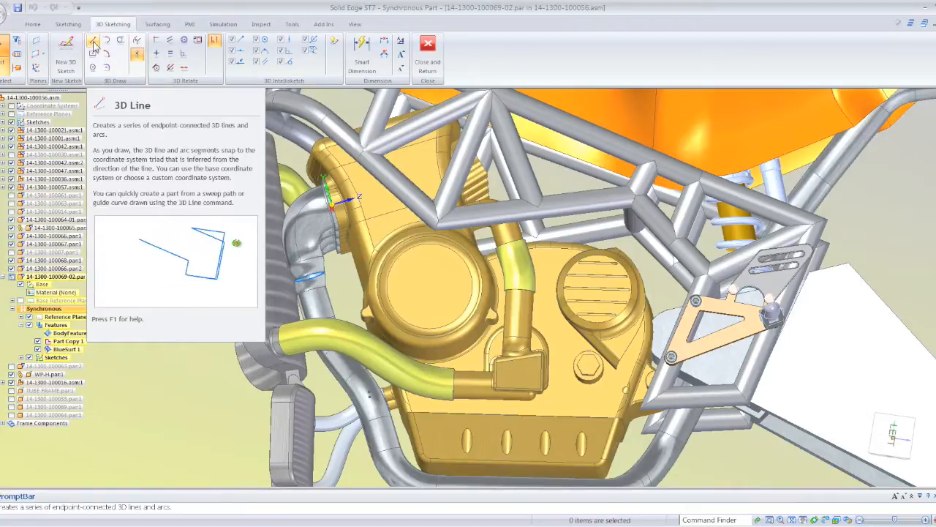
# - Start a 3D Line at the centre of the elbow's lower circle and draw a segment about 3 in long down the pipe
pyautogui.click(93, 43)
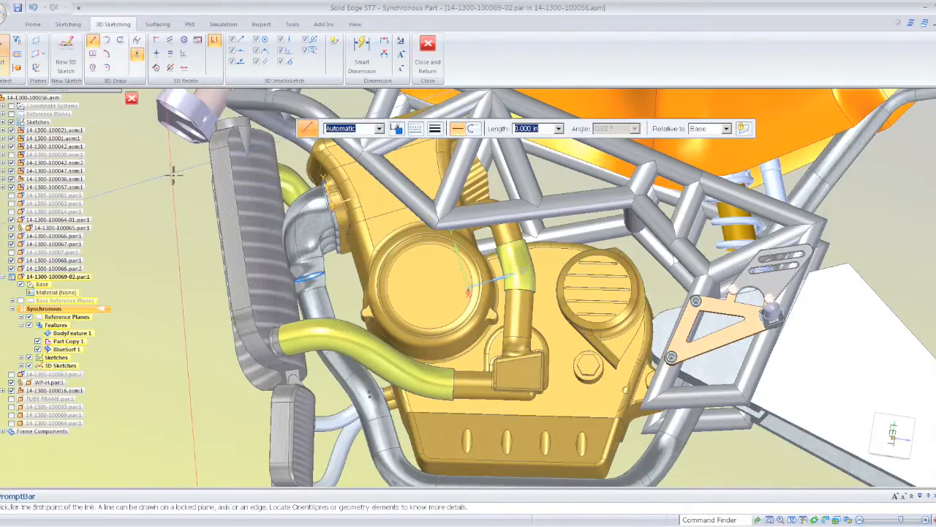
pyautogui.scroll(4, 144, 307)
pyautogui.scroll(6, 214, 293)
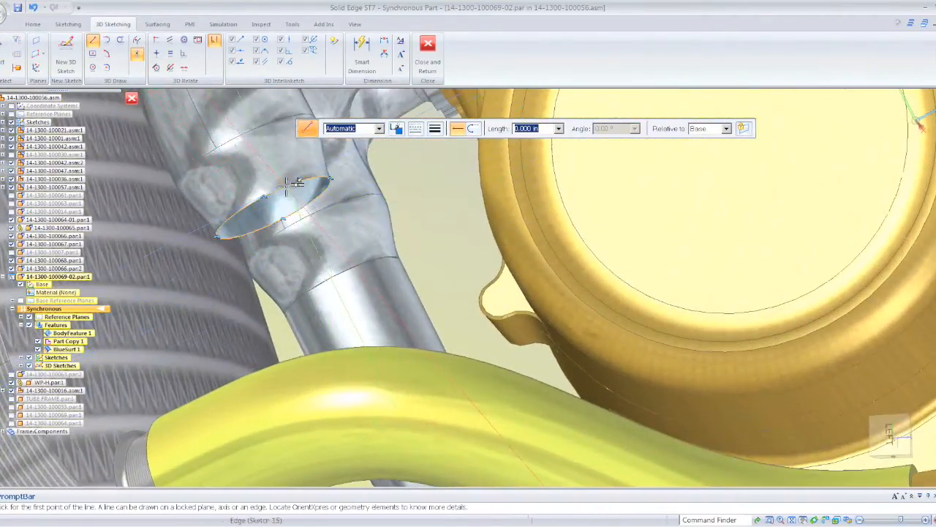
pyautogui.click(286, 205)
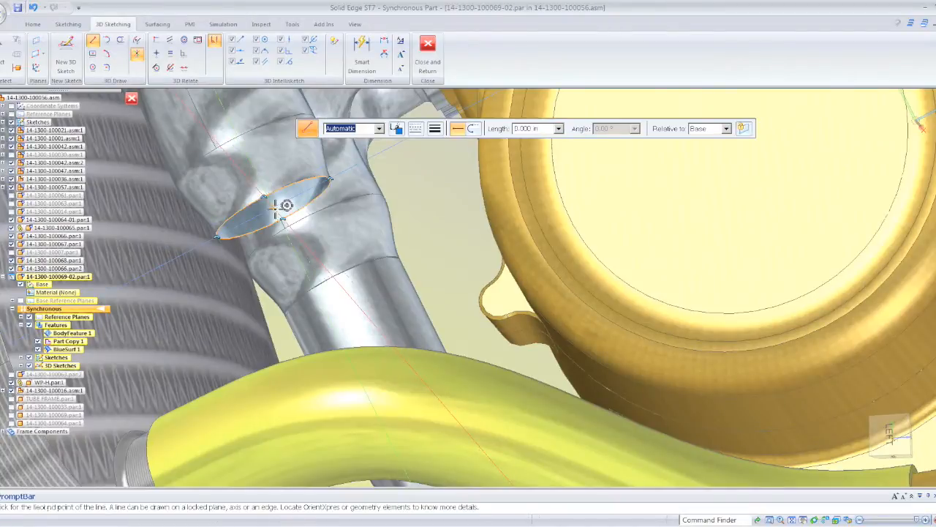
pyautogui.scroll(-5, 330, 249)
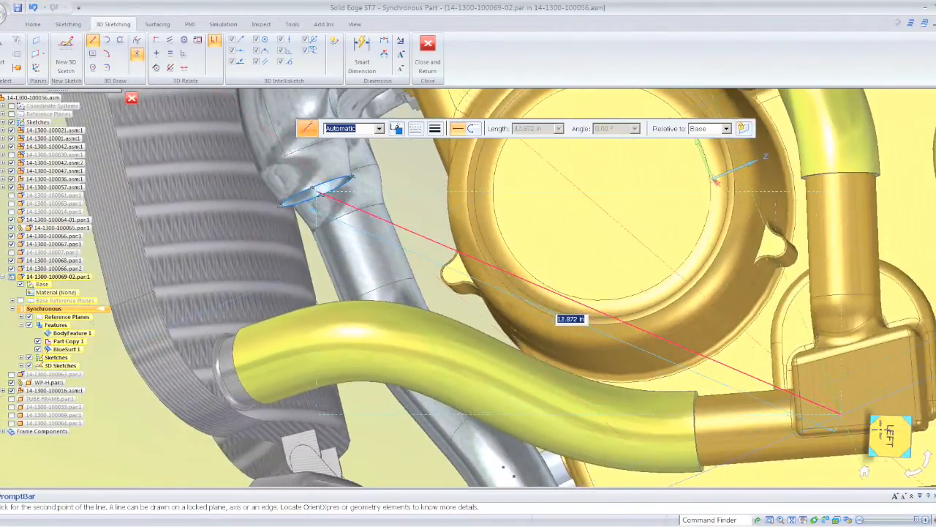
pyautogui.click(884, 435)
pyautogui.scroll(6, 317, 329)
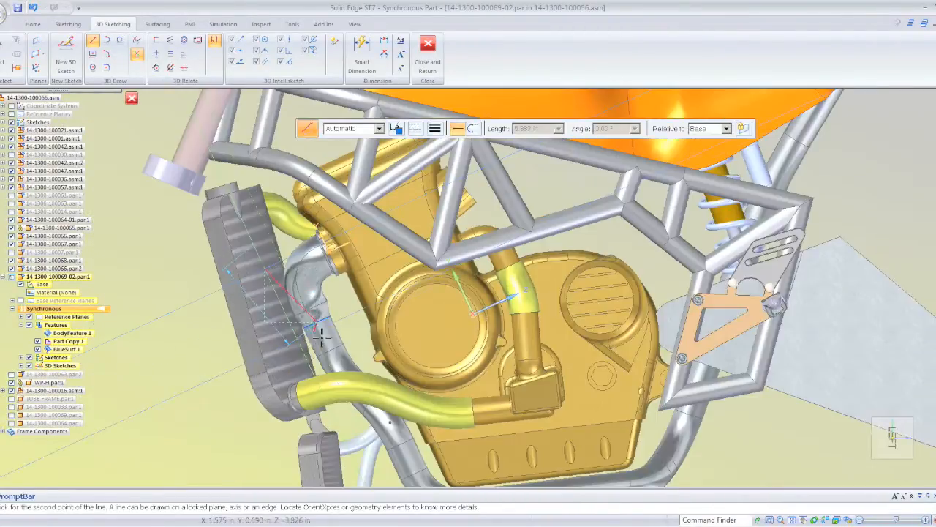
pyautogui.scroll(3, 352, 374)
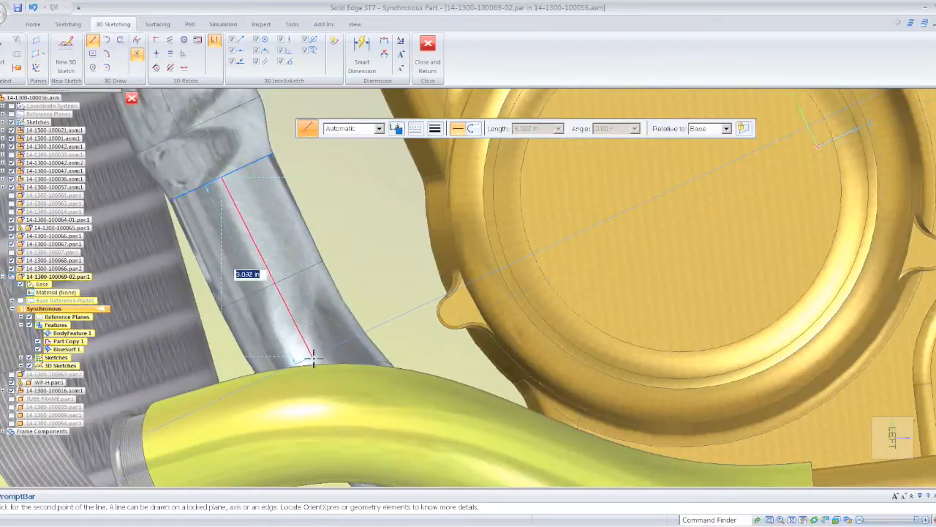
pyautogui.click(312, 359)
# - Continue the 3D line with an angled segment about 4.66 in long that follows the pipe's offset bend
pyautogui.scroll(-2, 436, 347)
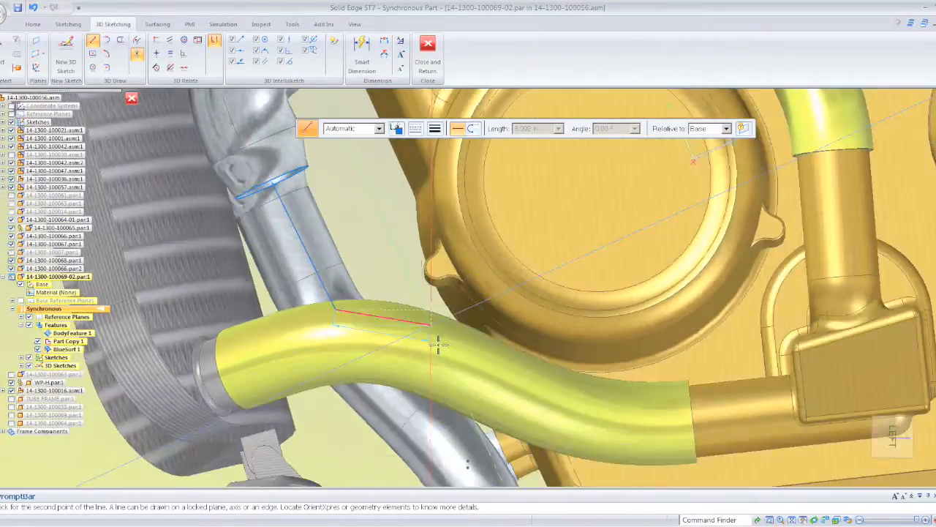
pyautogui.moveTo(436, 344); pyautogui.dragTo(493, 343, button='middle')
pyautogui.moveTo(417, 346); pyautogui.dragTo(404, 345, button='middle')
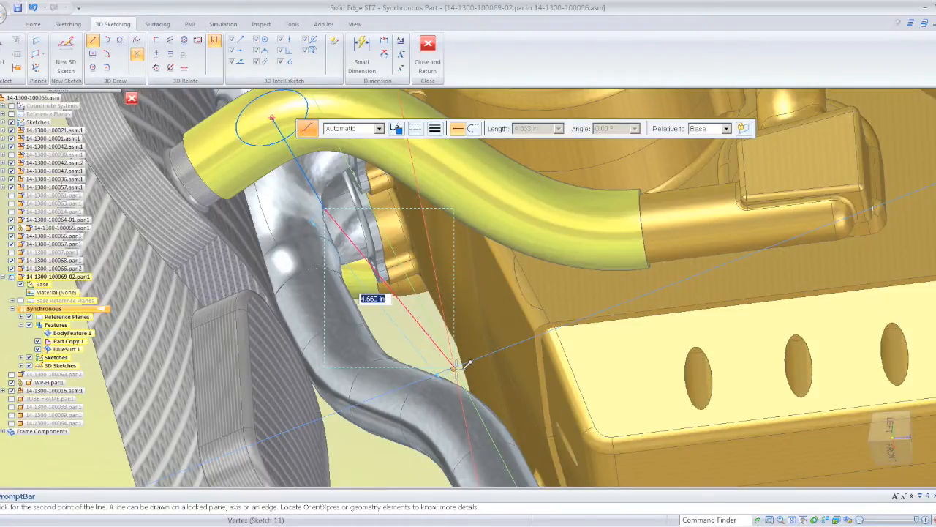
pyautogui.click(454, 366)
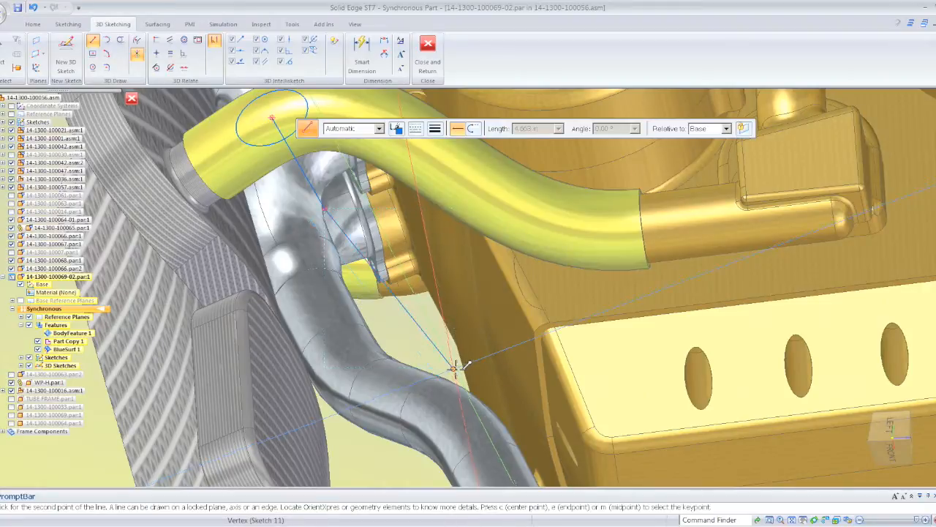
# - Add a segment about 5.54 in long down to the pipe's lower front bend, working in the left view
pyautogui.moveTo(455, 369)
pyautogui.mouseDown(button='middle')
pyautogui.moveTo(412, 483)
pyautogui.moveTo(485, 400)
pyautogui.mouseUp(button='middle')
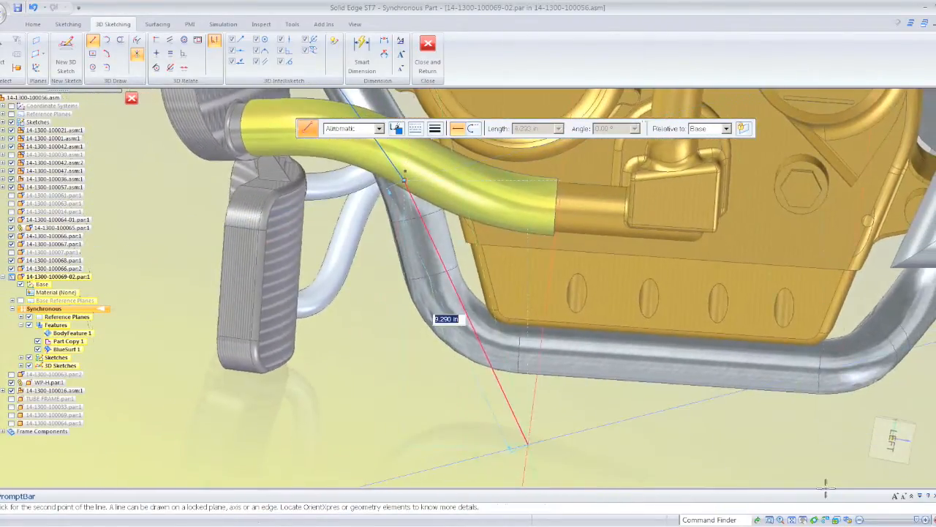
pyautogui.click(899, 450)
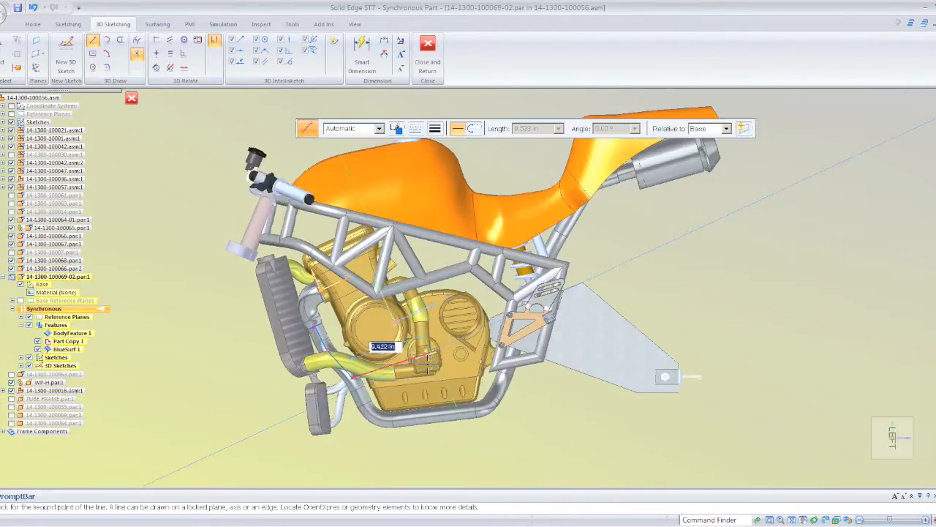
pyautogui.scroll(6, 376, 419)
pyautogui.scroll(2, 326, 395)
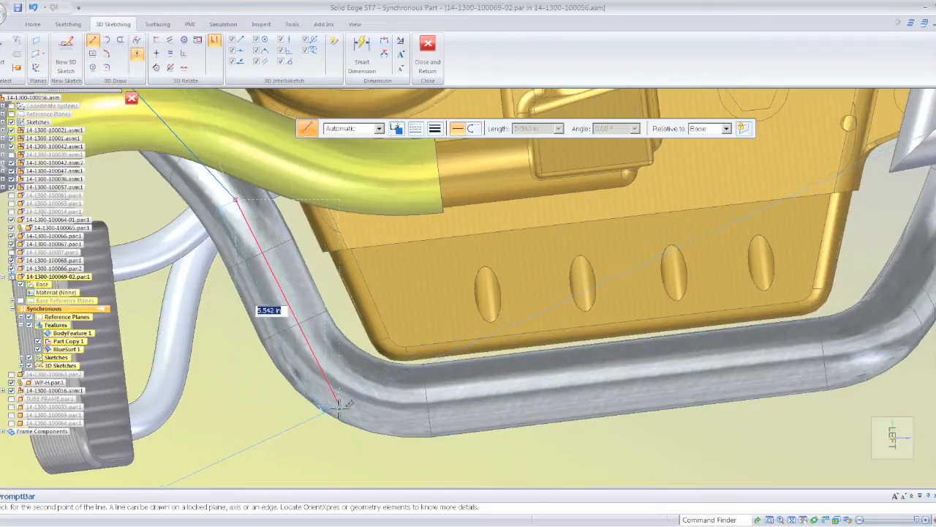
pyautogui.click(341, 407)
# - Extend the 3D line rearward under the engine with a segment about 16.6 in long, past the pipe's rear bend
pyautogui.scroll(-1, 883, 365)
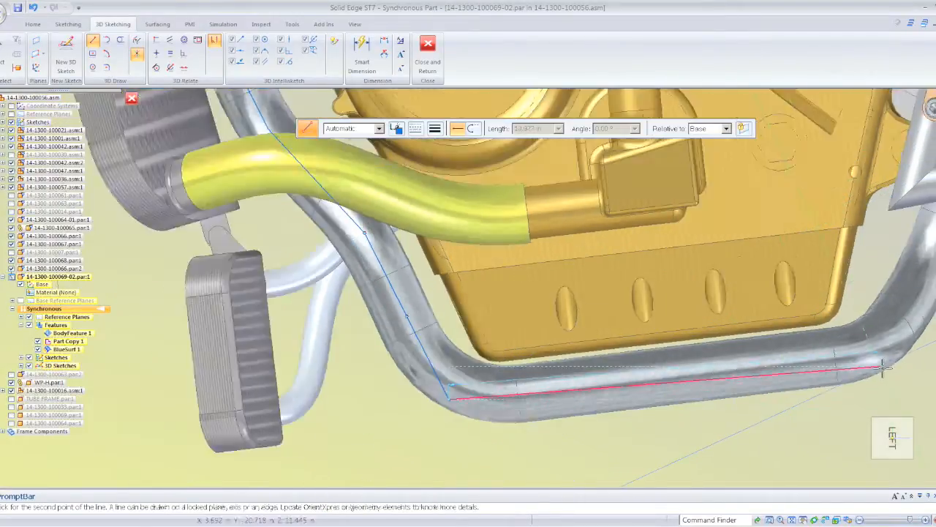
pyautogui.scroll(-2, 883, 366)
pyautogui.keyDown('shift'); pyautogui.moveTo(883, 367); pyautogui.dragTo(492, 389, button='middle'); pyautogui.keyUp('shift')
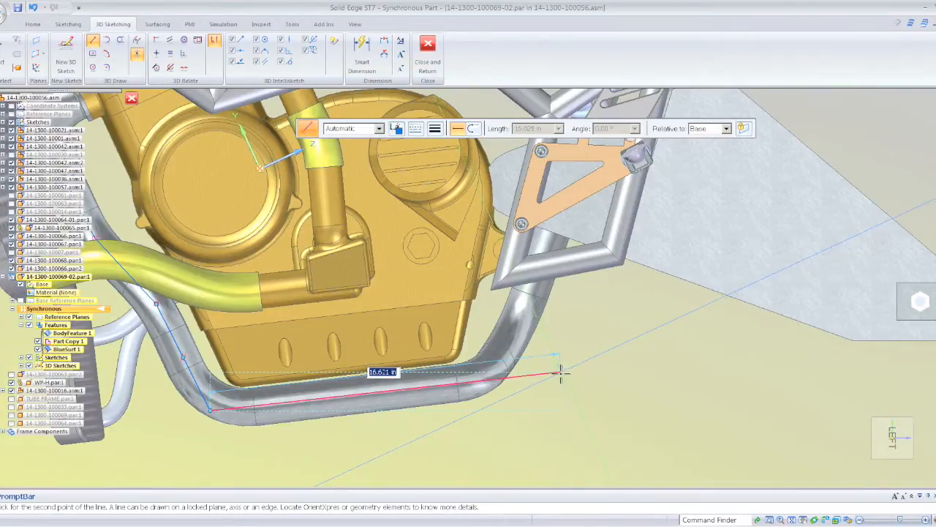
pyautogui.click(555, 375)
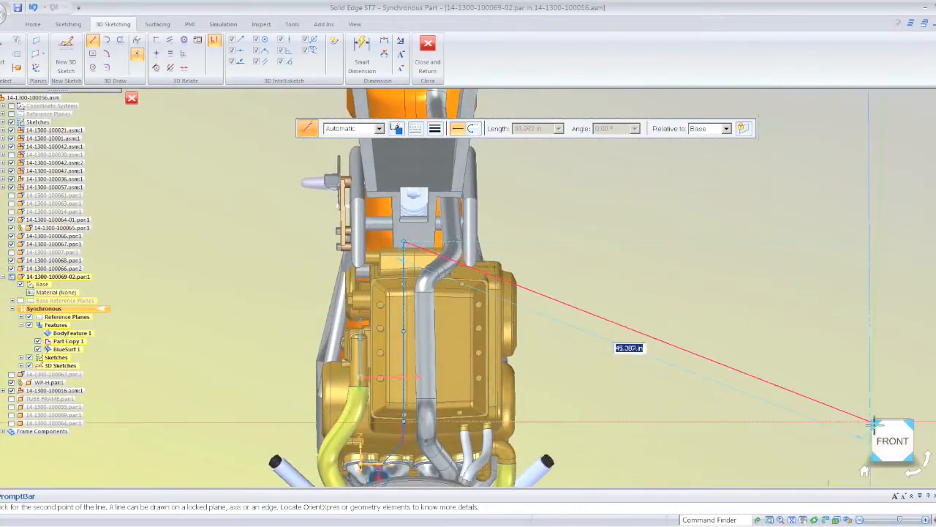
# - Draw a horizontal sideways segment about 4.42 in long from the rear end of the path, using the front view
pyautogui.click(891, 438)
pyautogui.scroll(5, 519, 256)
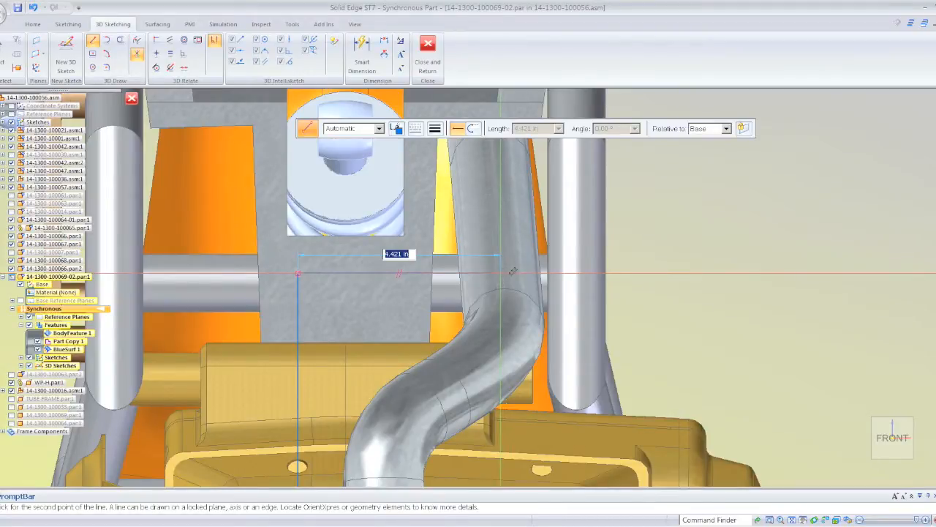
pyautogui.moveTo(544, 209); pyautogui.dragTo(615, 341, button='middle')
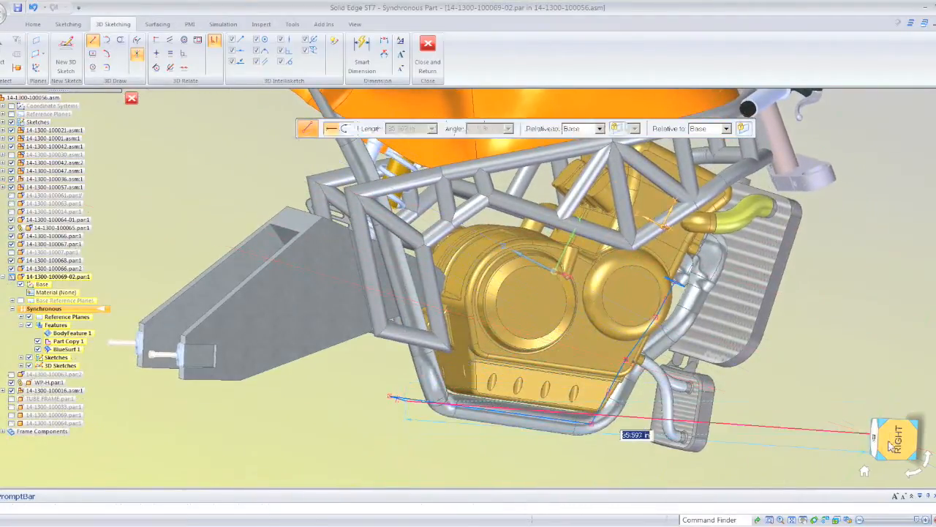
# - Draw a rising segment about 4.68 in long from the sideways segment's end, using the right view
pyautogui.click(891, 445)
pyautogui.scroll(5, 413, 377)
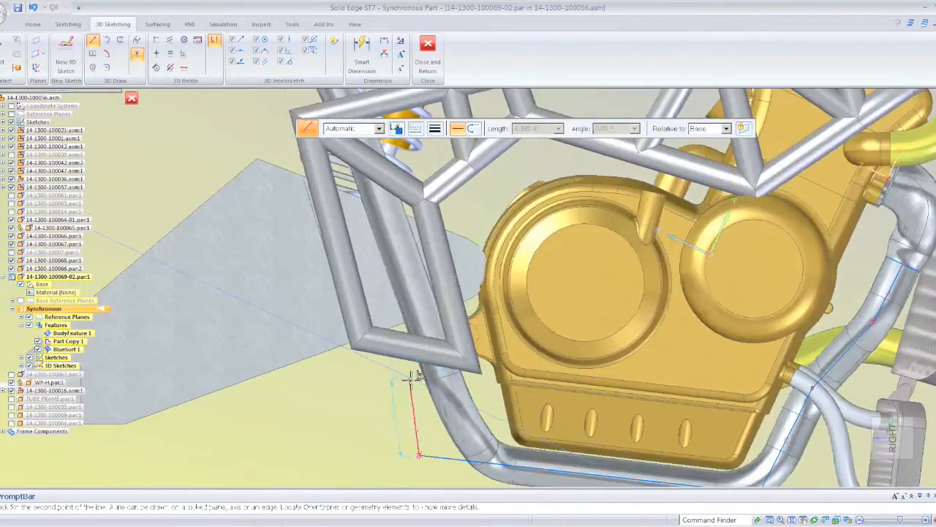
pyautogui.scroll(2, 412, 376)
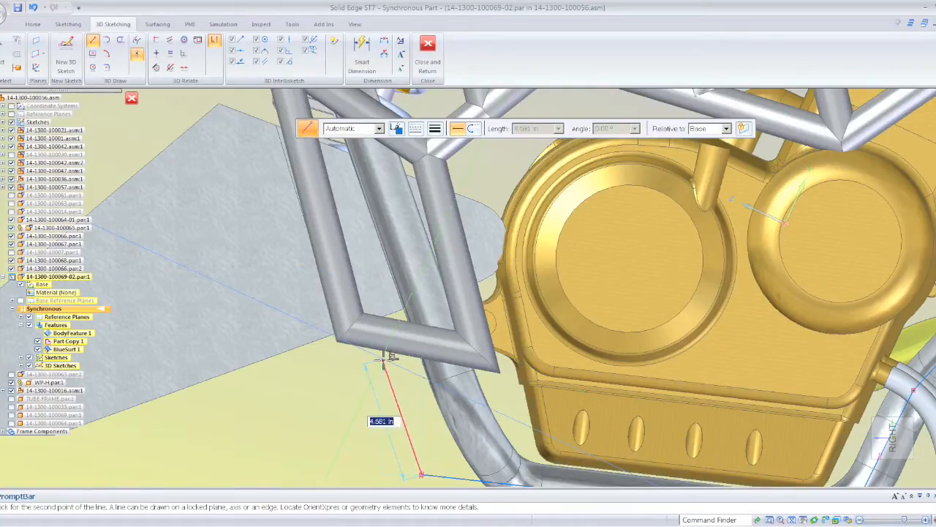
# - Connect the rising segment's upper end to the rear corner of the path with a diagonal about 6.44 in long
pyautogui.moveTo(364, 380); pyautogui.dragTo(395, 369, button='middle')
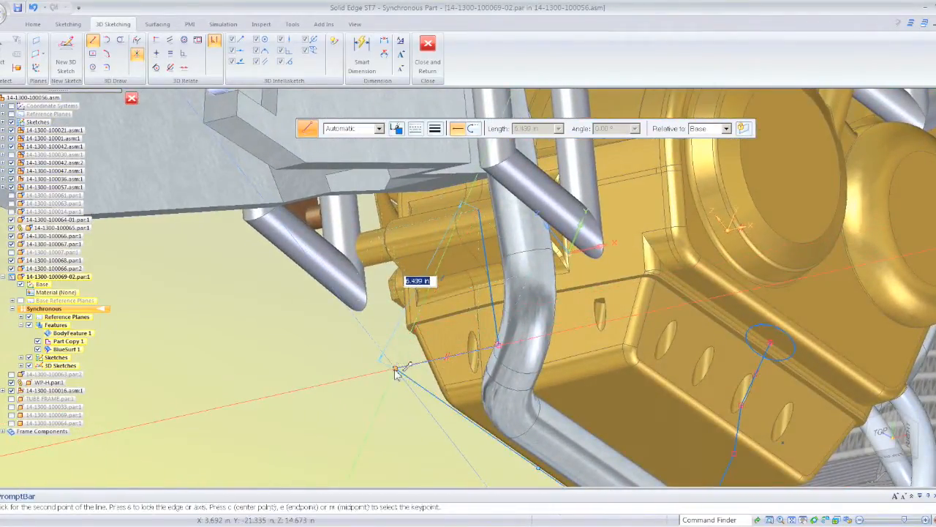
pyautogui.click(395, 370)
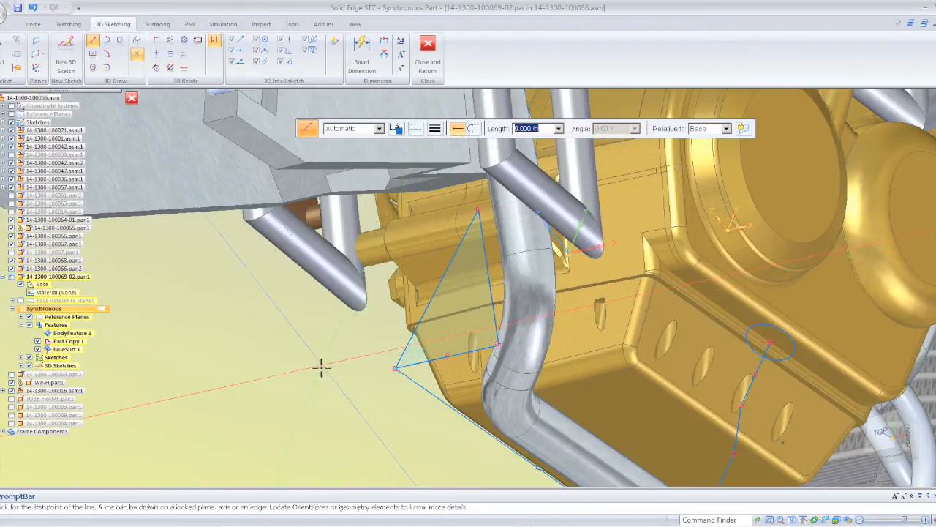
pyautogui.press('Escape')
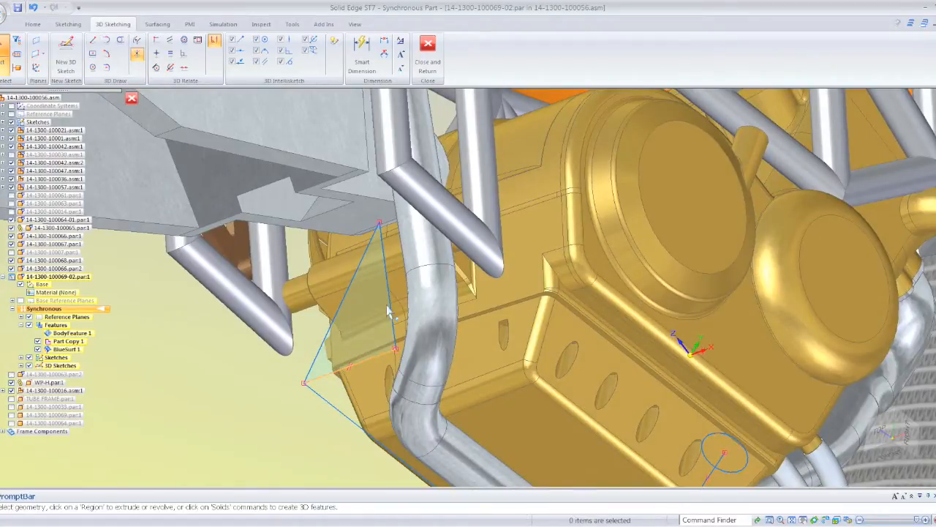
# - Delete the 4.681 in rising helper line, keeping the diagonal segment
pyautogui.click(353, 377)
pyautogui.press('Escape')
pyautogui.click(388, 265)
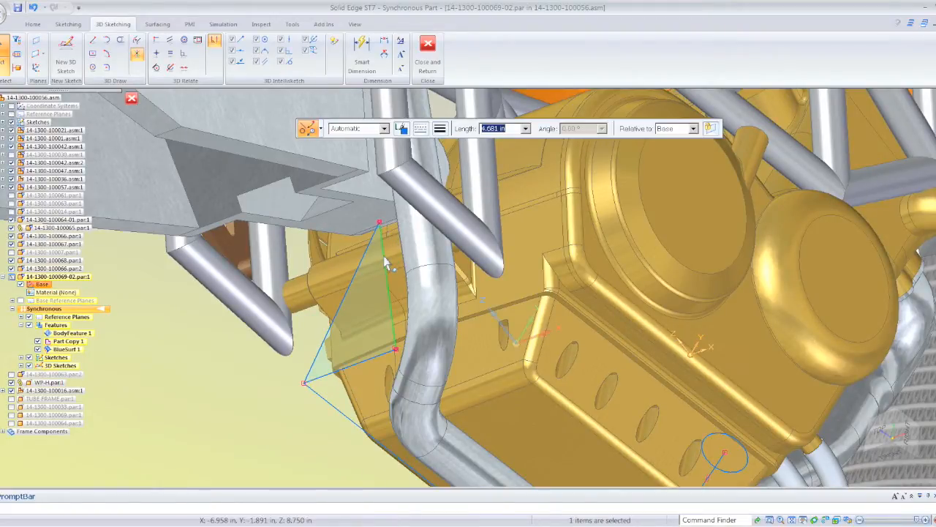
pyautogui.press('Escape')
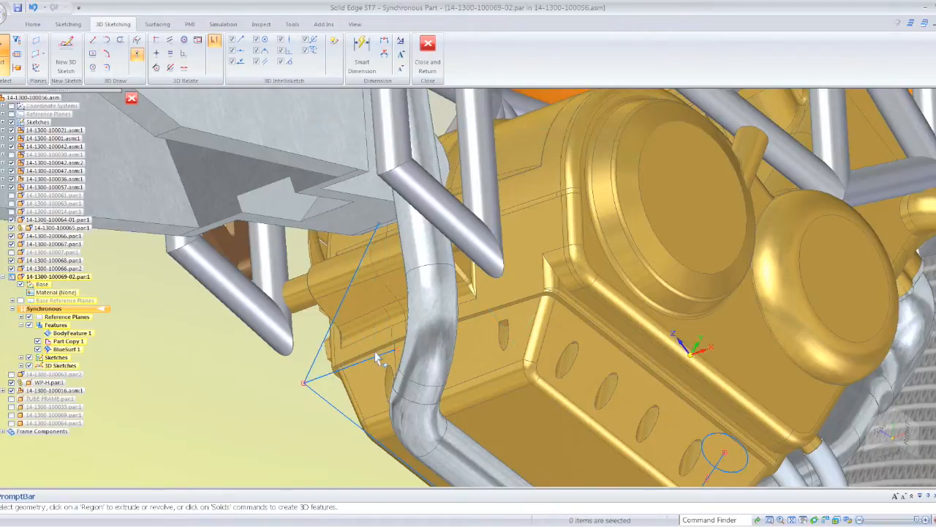
# - From the diagonal's upper end, draw a rising segment along the rear frame and a second about 6.3 in long slanting rearward, using the right view
pyautogui.click(379, 366)
pyautogui.press('Escape')
pyautogui.moveTo(237, 407); pyautogui.dragTo(151, 24, button='middle')
pyautogui.click(93, 41)
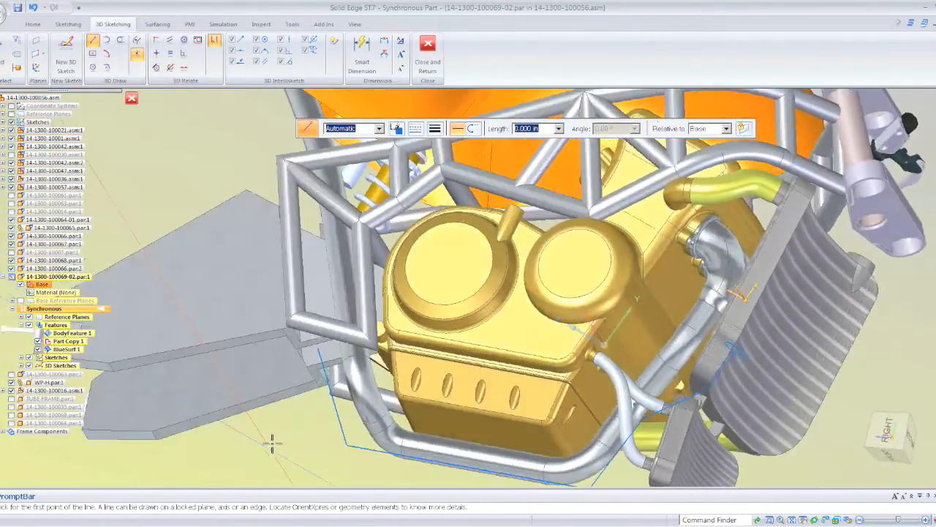
pyautogui.moveTo(272, 443); pyautogui.dragTo(294, 414, button='middle')
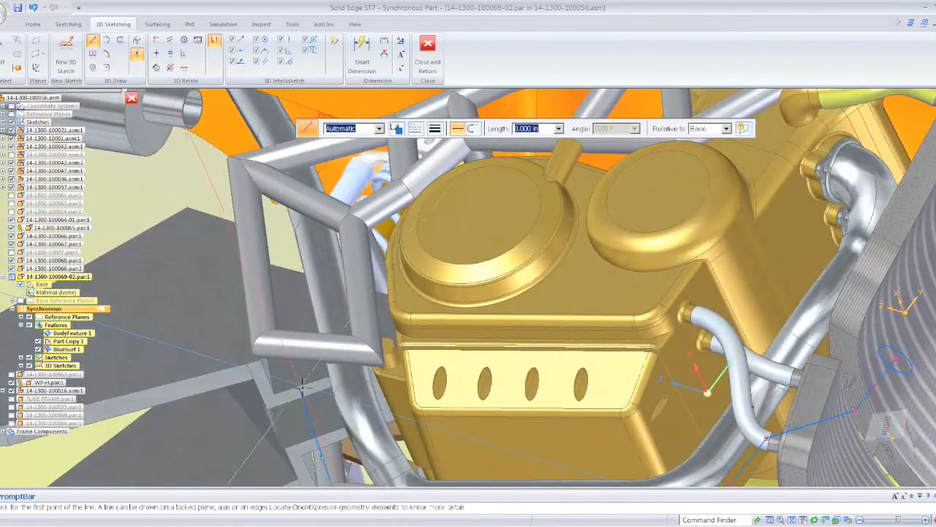
pyautogui.click(302, 388)
pyautogui.scroll(-4, 439, 366)
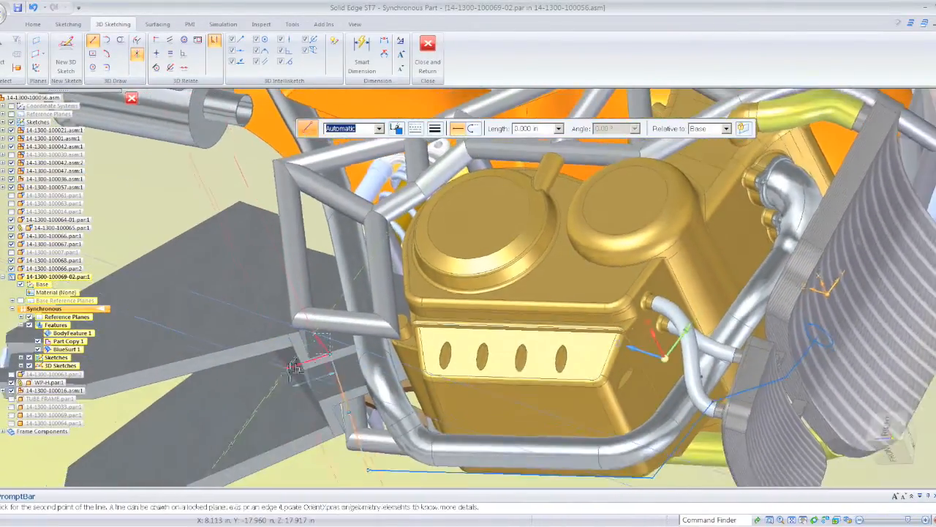
pyautogui.moveTo(577, 416); pyautogui.dragTo(585, 430, button='middle')
pyautogui.click(886, 431)
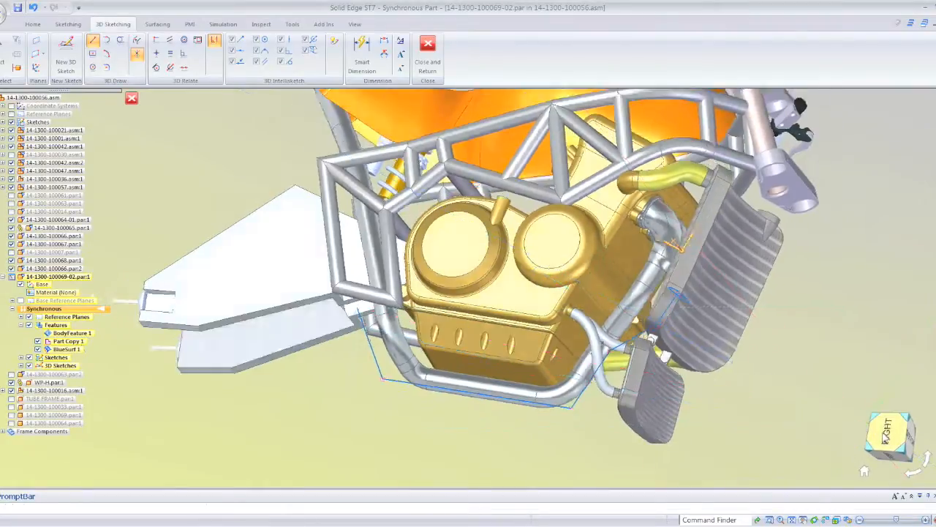
pyautogui.scroll(5, 386, 267)
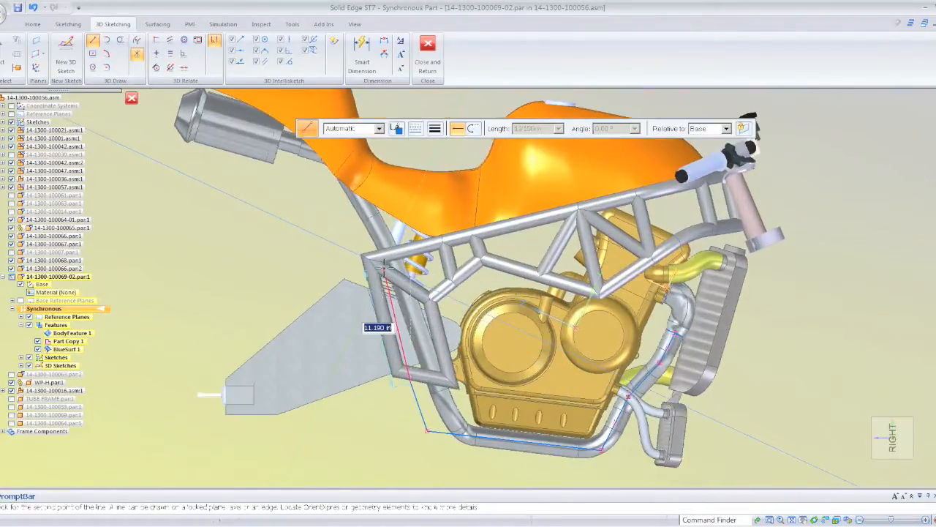
pyautogui.scroll(2, 386, 267)
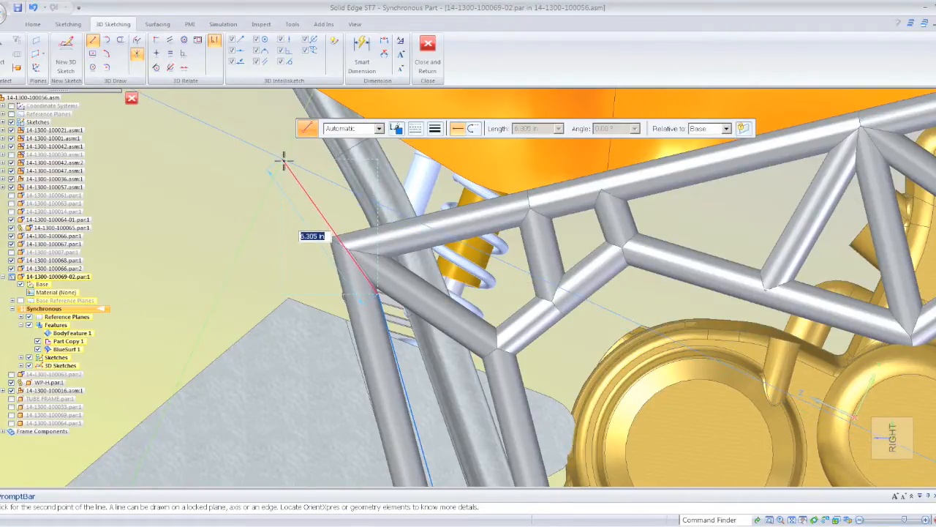
pyautogui.moveTo(255, 178); pyautogui.dragTo(756, 423, button='middle')
# - Draw a sideways segment about 4.47 in long from the path's upper rear end, using the top view
pyautogui.click(891, 441)
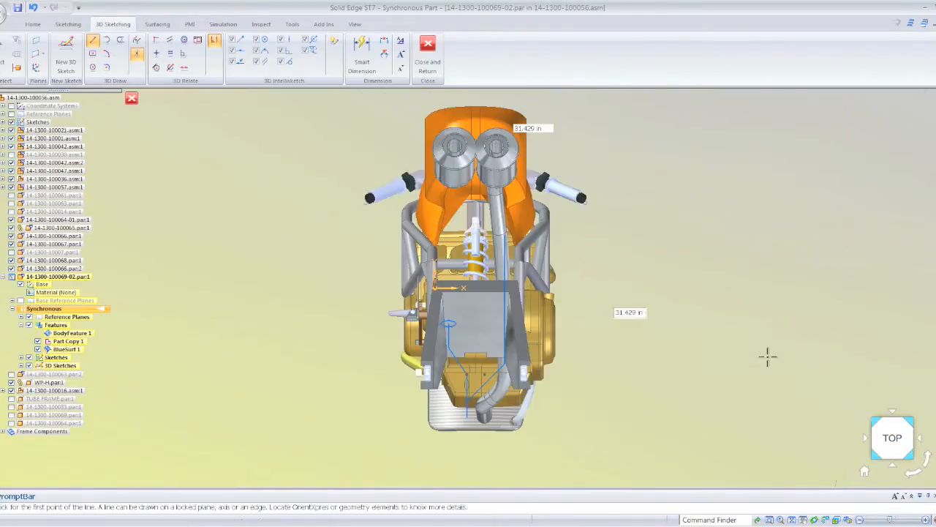
pyautogui.scroll(6, 467, 205)
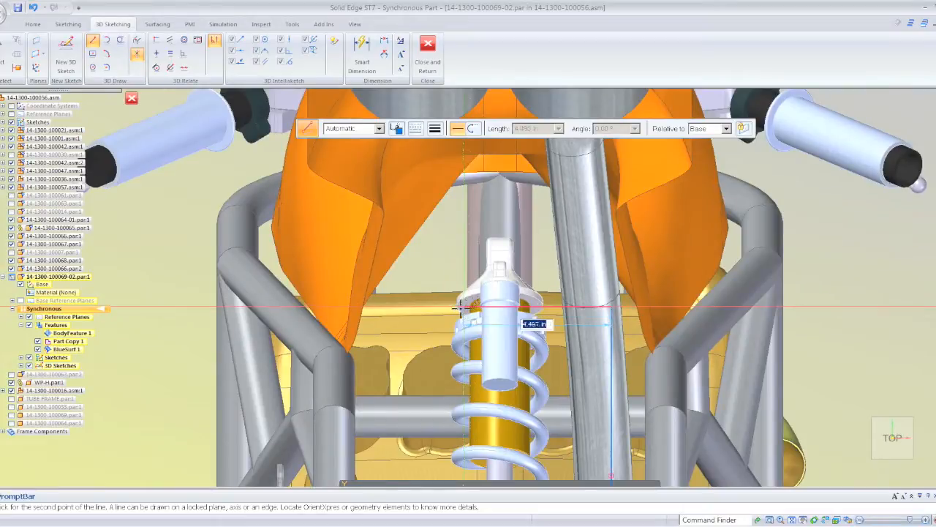
pyautogui.click(460, 306)
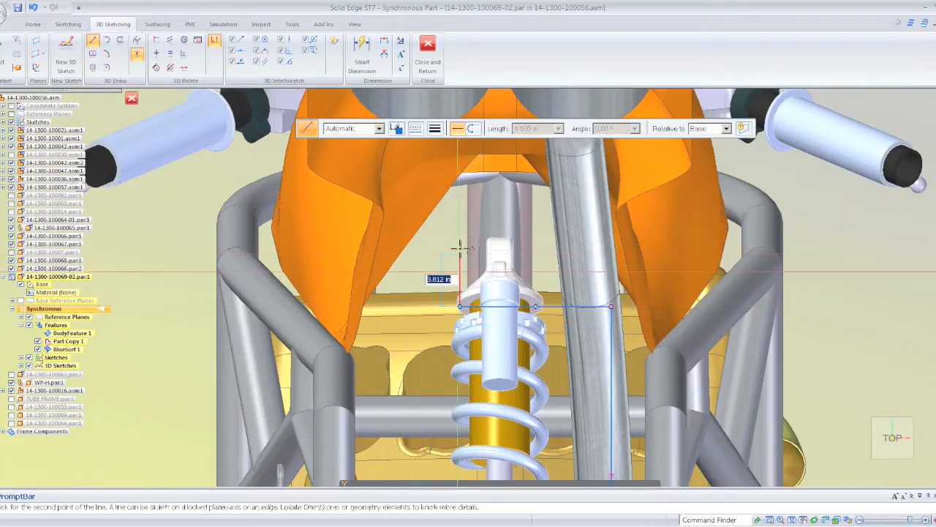
# - Draw a rearward segment about 8.44 in long from the sideways segment's end and connect its far end back to the path with a diagonal
pyautogui.click(460, 190)
pyautogui.moveTo(542, 261)
pyautogui.mouseDown(button='middle')
pyautogui.moveTo(307, 323)
pyautogui.moveTo(239, 310)
pyautogui.moveTo(256, 311)
pyautogui.mouseUp(button='middle')
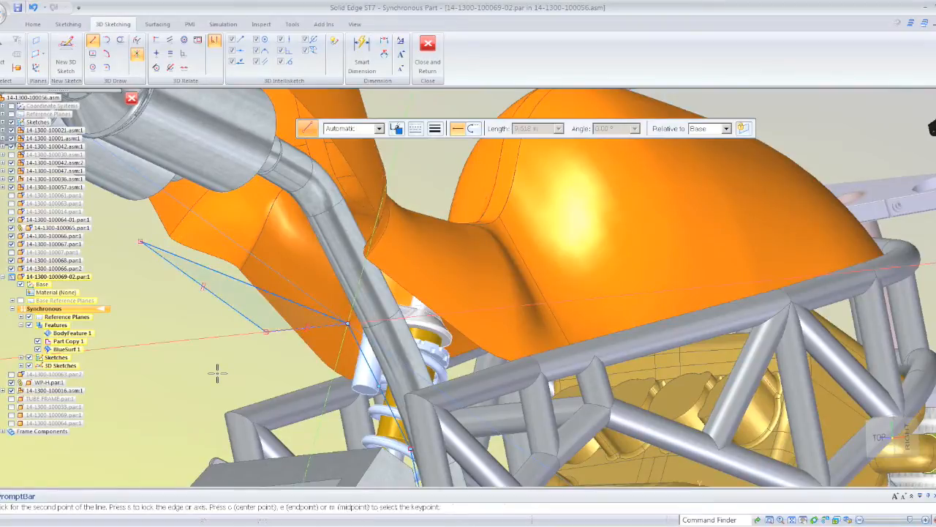
pyautogui.press('Escape')
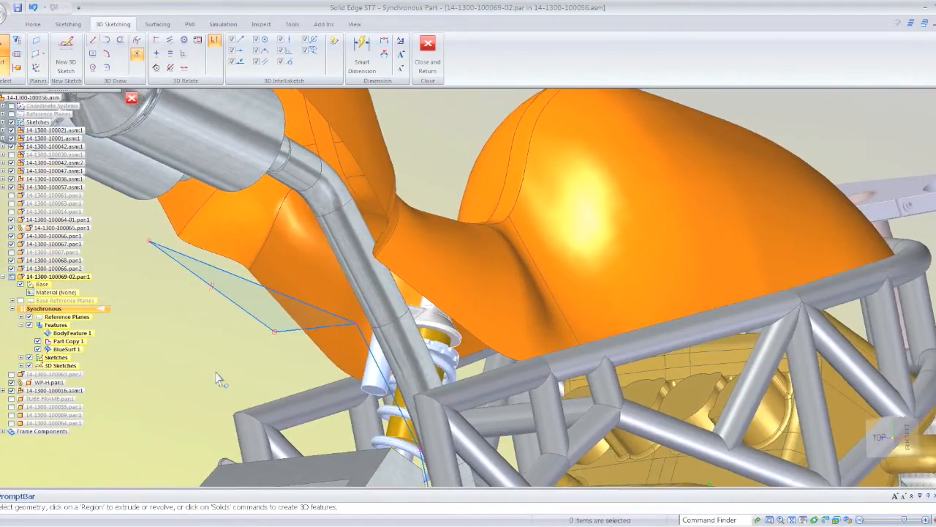
# - Delete the sideways and rearward helper lines, keeping the diagonal as the path's last segment
pyautogui.click(213, 297)
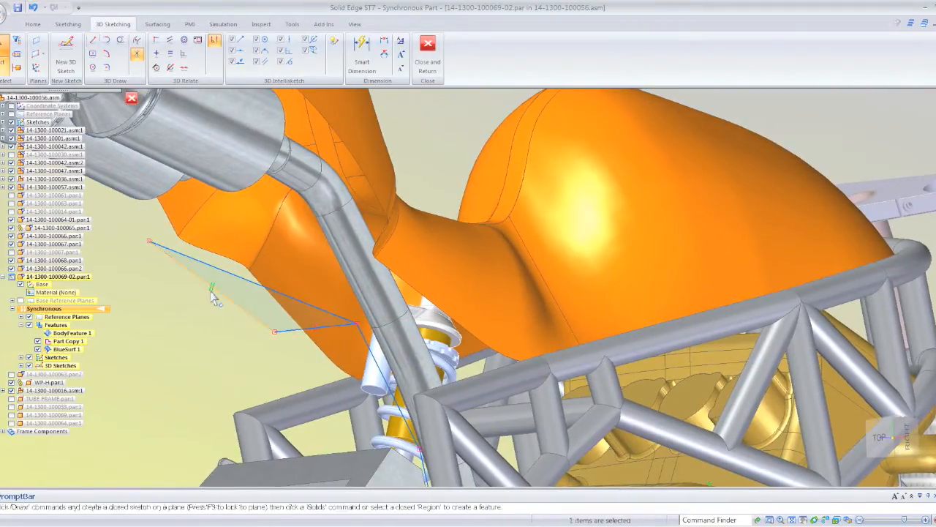
pyautogui.press('Escape')
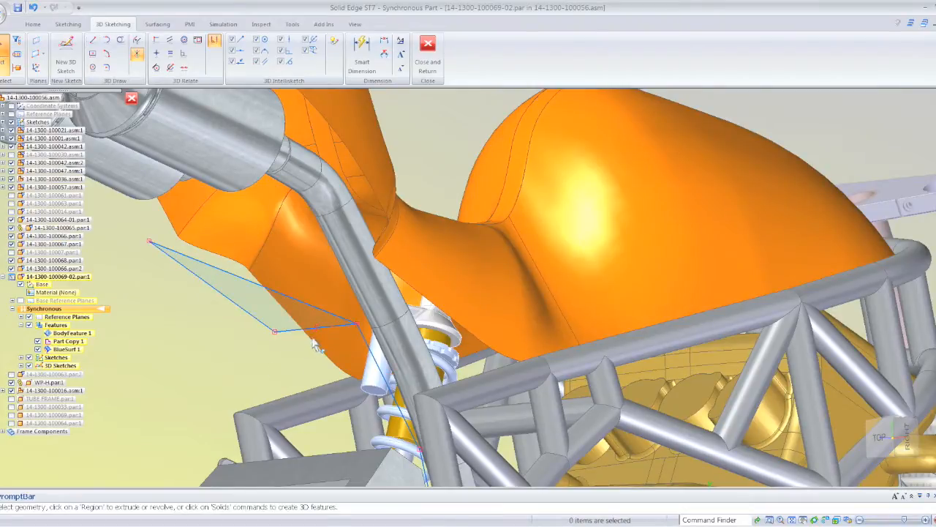
pyautogui.click(247, 316)
pyautogui.press('Delete')
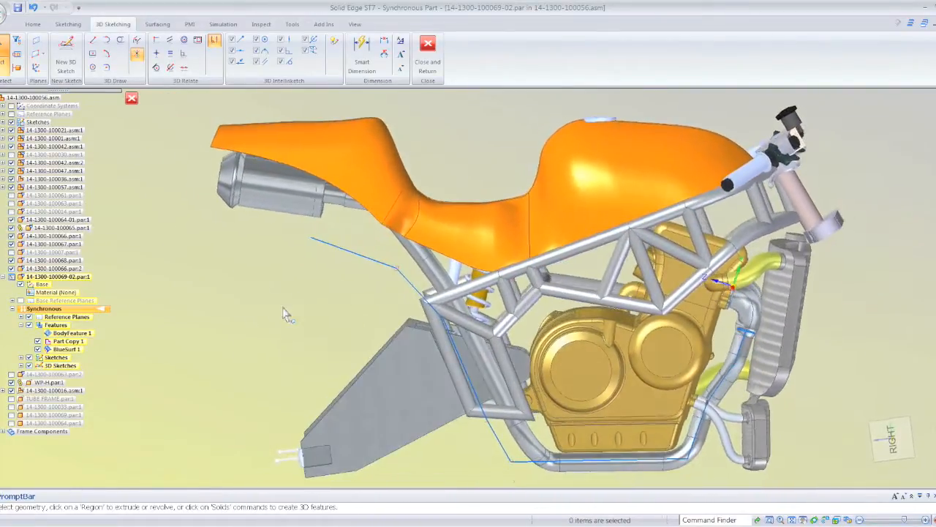
pyautogui.click(317, 247)
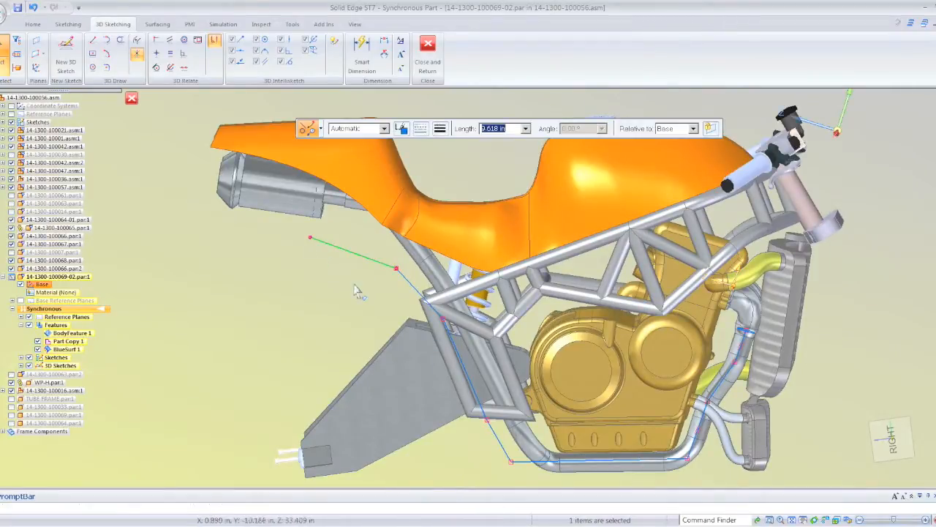
pyautogui.press('Escape')
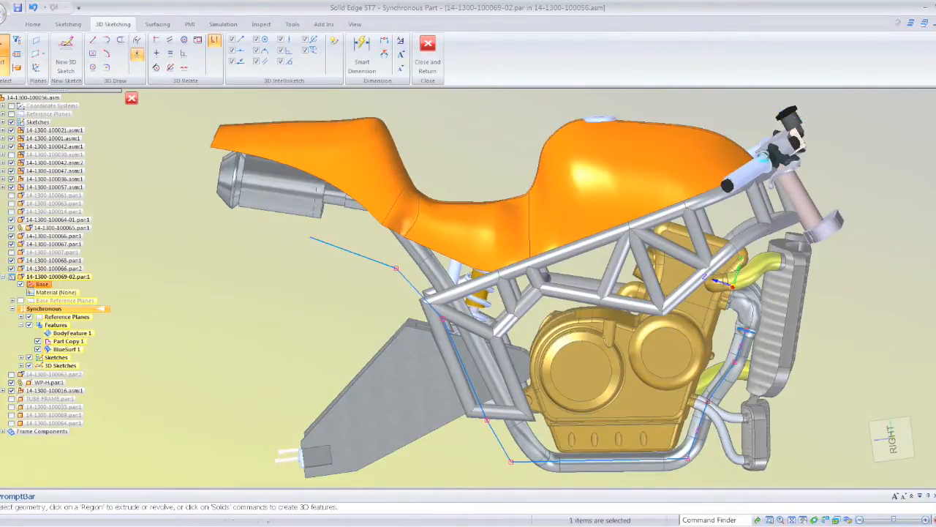
pyautogui.click(285, 238)
pyautogui.click(340, 249)
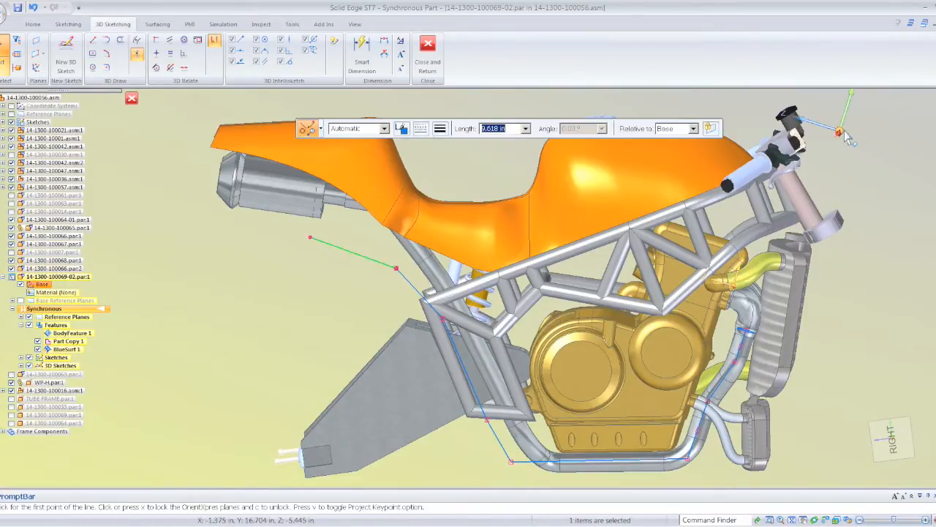
pyautogui.moveTo(675, 155); pyautogui.dragTo(556, 210)
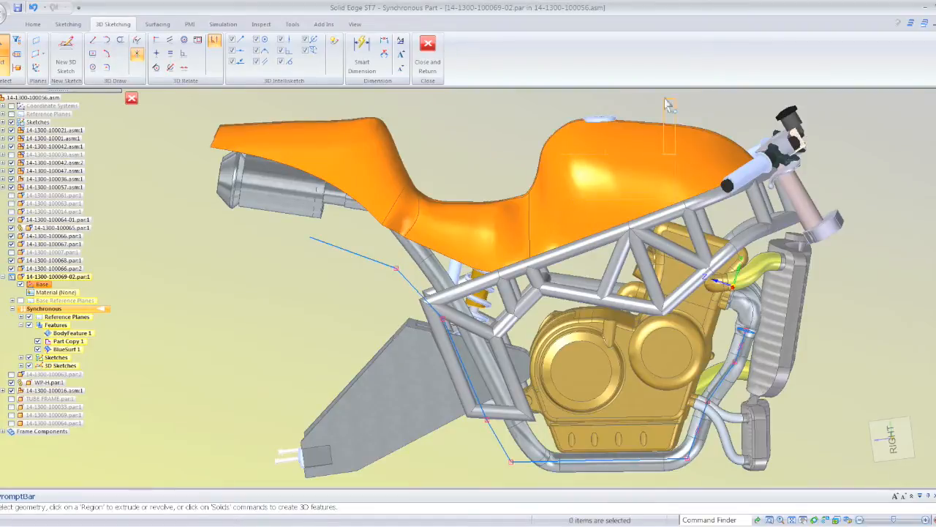
# - Select the last diagonal segment, place the OrientXpres tool beside it and lock movement to its YZ plane
pyautogui.click(334, 250)
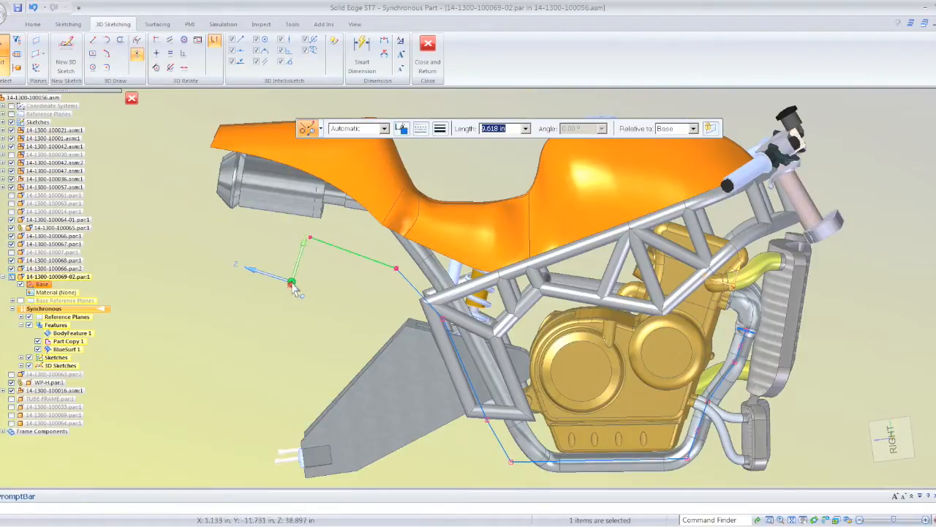
pyautogui.moveTo(295, 284)
pyautogui.mouseDown(button='middle')
pyautogui.moveTo(182, 270)
pyautogui.moveTo(226, 273)
pyautogui.mouseUp(button='middle')
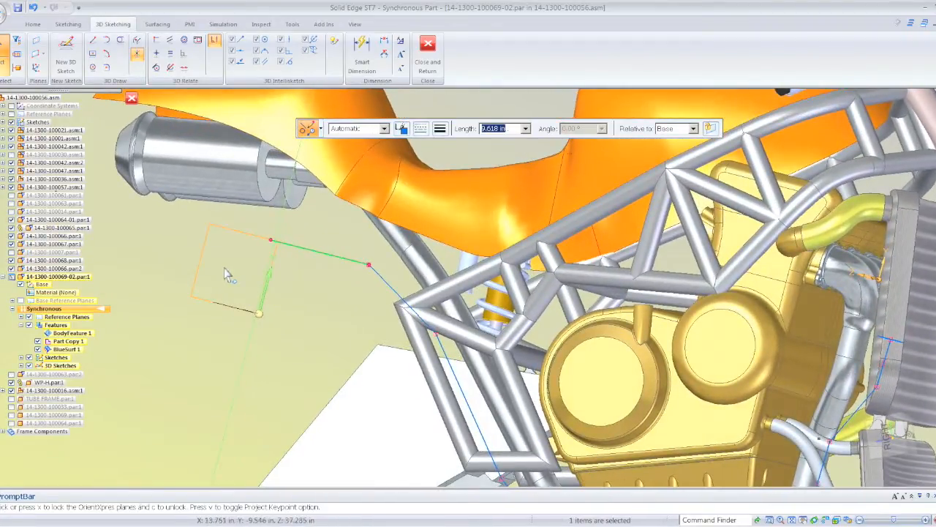
pyautogui.click(225, 269)
pyautogui.moveTo(274, 243); pyautogui.dragTo(262, 274, button='middle')
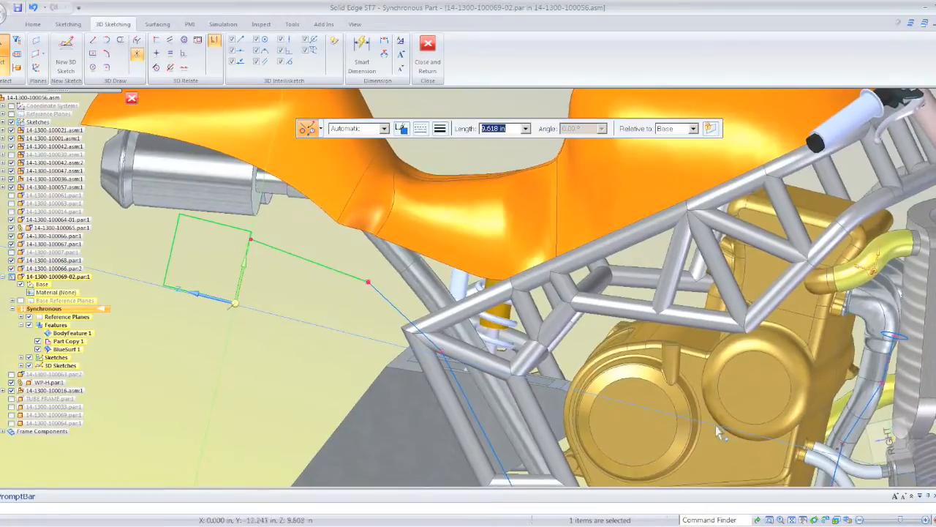
# - Move the last segment's free end within the locked plane to shorten the segment to about 6.55 in, using the right view
pyautogui.click(887, 443)
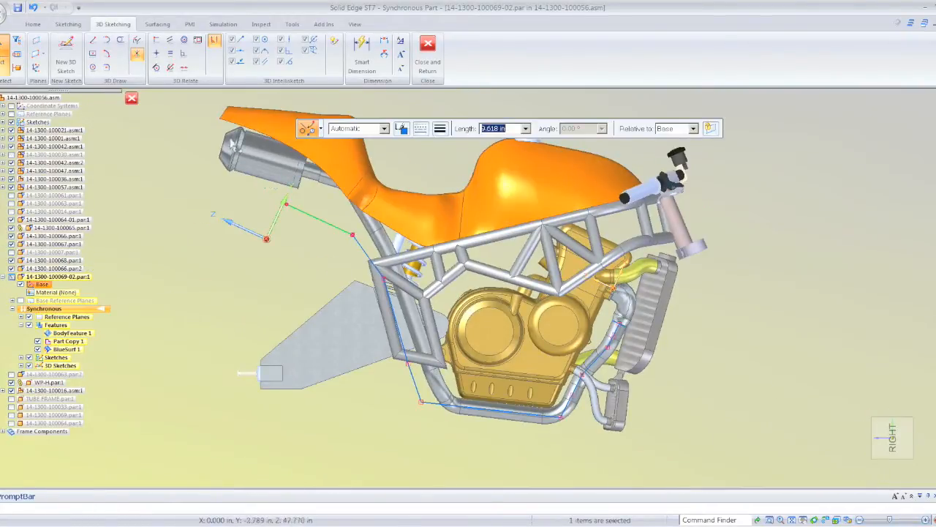
pyautogui.click(287, 207)
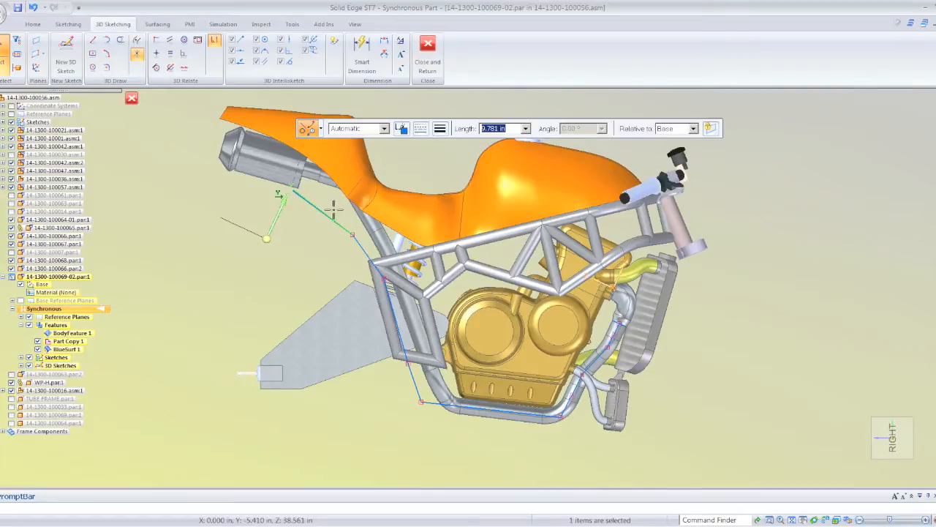
pyautogui.click(262, 219)
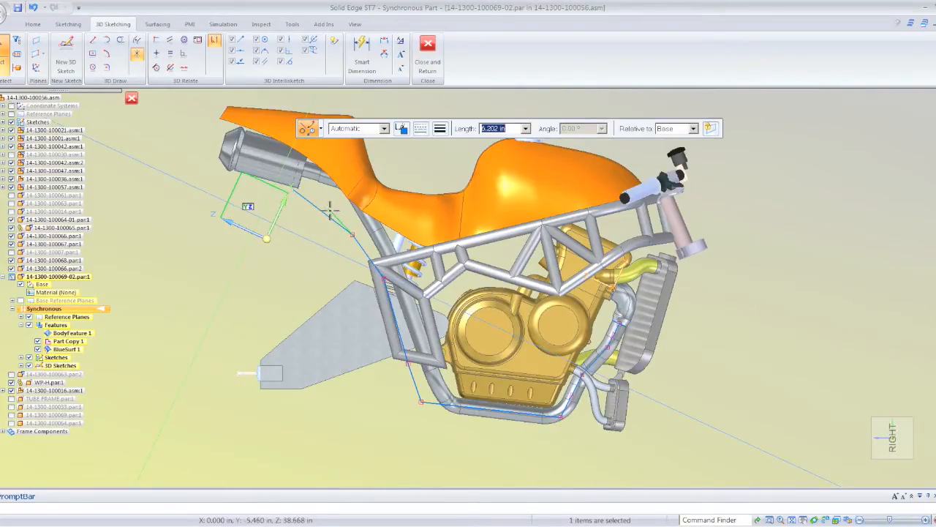
# - Move the last segment's free end again within the YZ plane, bringing the segment to about 5.85 in long
pyautogui.click(294, 243)
pyautogui.moveTo(263, 254)
pyautogui.mouseDown(button='middle')
pyautogui.moveTo(214, 272)
pyautogui.moveTo(279, 223)
pyautogui.mouseUp(button='middle')
pyautogui.click(279, 224)
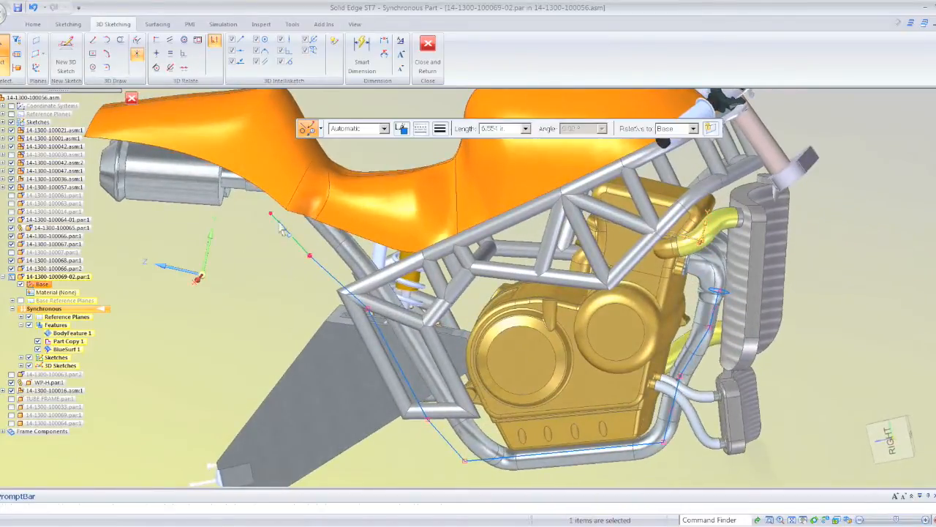
pyautogui.moveTo(196, 256)
pyautogui.mouseDown(button='middle')
pyautogui.moveTo(227, 289)
pyautogui.moveTo(253, 267)
pyautogui.mouseUp(button='middle')
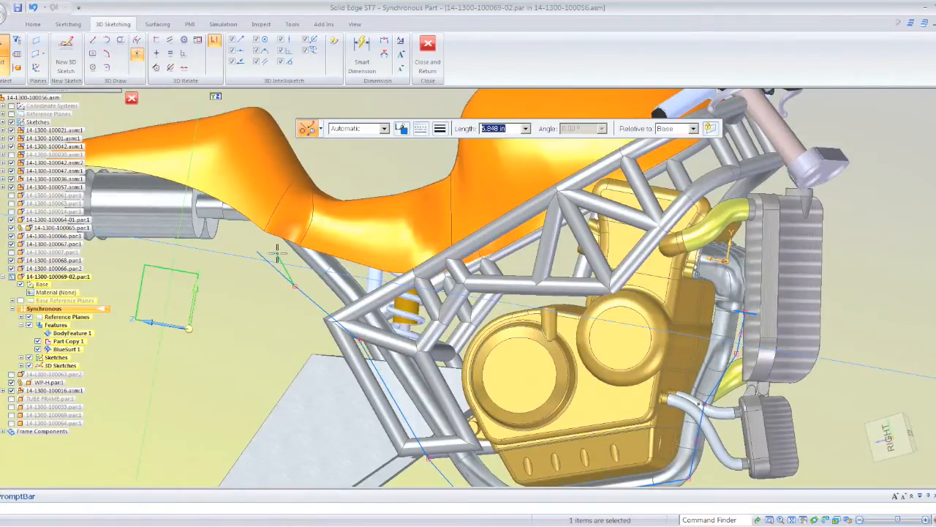
pyautogui.moveTo(277, 253); pyautogui.dragTo(278, 252)
pyautogui.click(251, 295)
pyautogui.moveTo(251, 295)
pyautogui.mouseDown(button='middle')
pyautogui.moveTo(209, 282)
pyautogui.moveTo(189, 152)
pyautogui.moveTo(161, 117)
pyautogui.mouseUp(button='middle')
# - Start the 3D Line command and turn on Peer Edge Locate so that edges of other assembly components can be picked
pyautogui.click(92, 39)
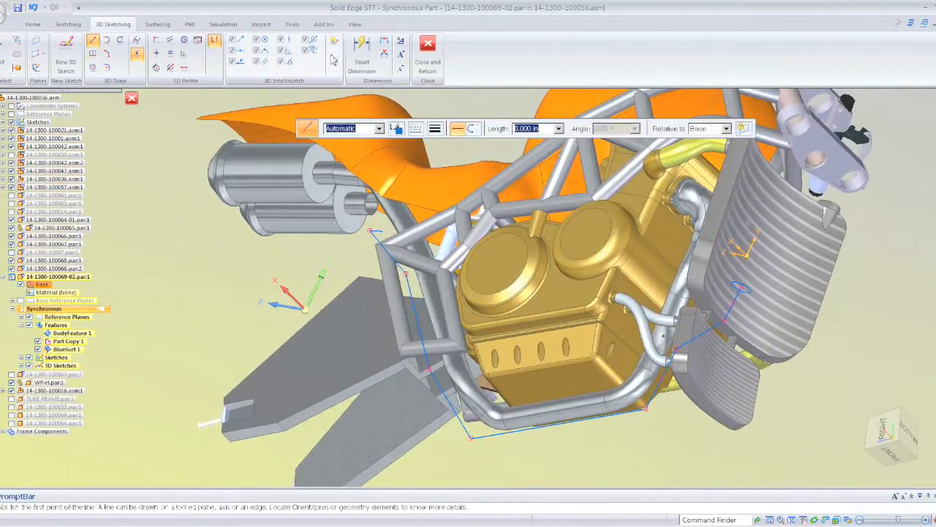
pyautogui.click(299, 26)
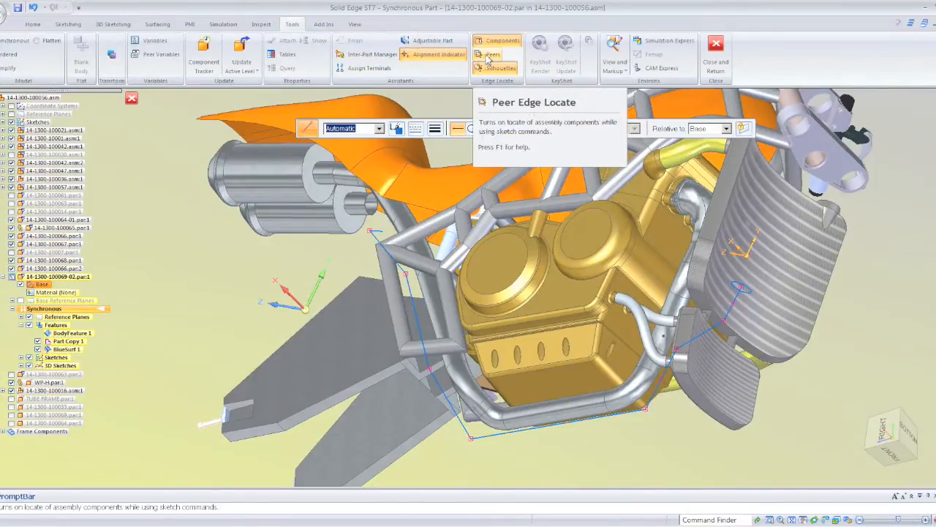
pyautogui.scroll(8, 341, 264)
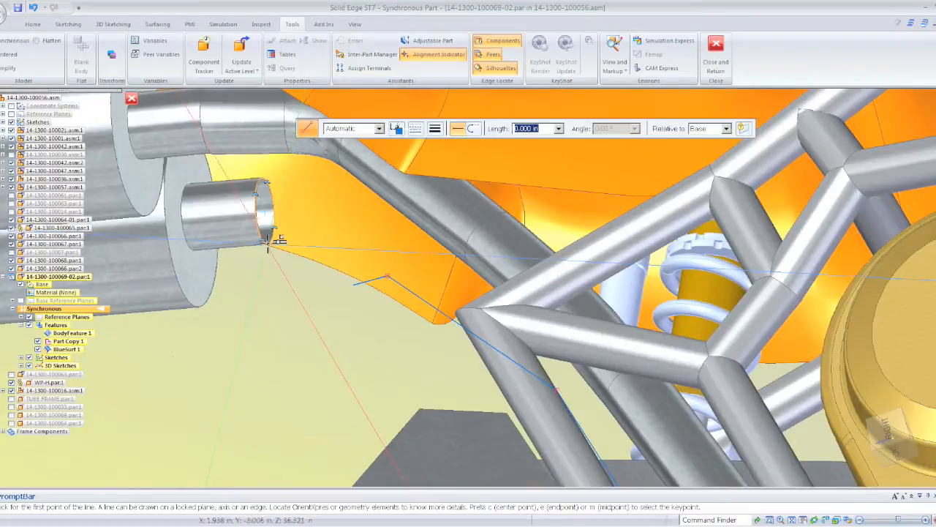
# - Draw a segment about 2.54 in long from the centre of the lower muffler's inlet, and connect it to the path's free end
pyautogui.click(276, 211)
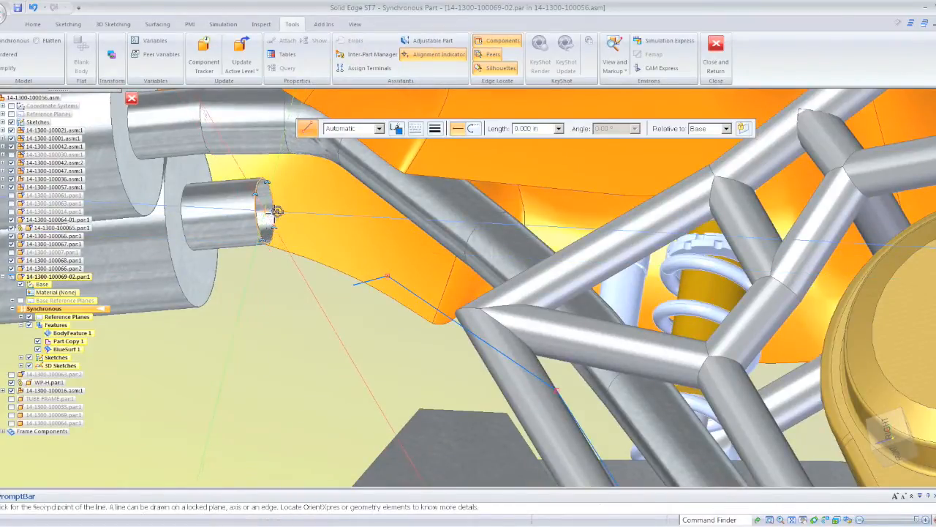
pyautogui.moveTo(355, 214); pyautogui.dragTo(322, 221, button='middle')
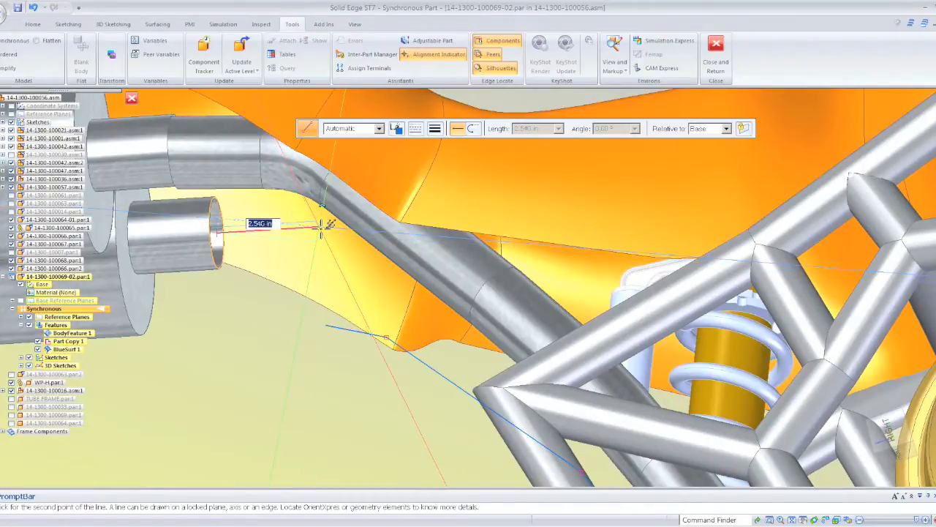
pyautogui.moveTo(325, 276); pyautogui.dragTo(330, 307, button='middle')
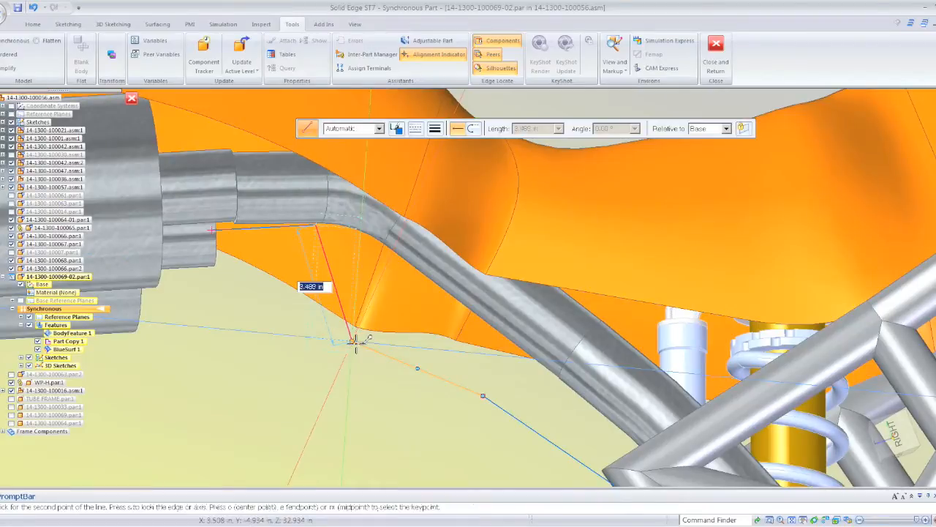
pyautogui.click(343, 353)
pyautogui.moveTo(246, 339); pyautogui.dragTo(226, 339, button='middle')
pyautogui.click(37, 26)
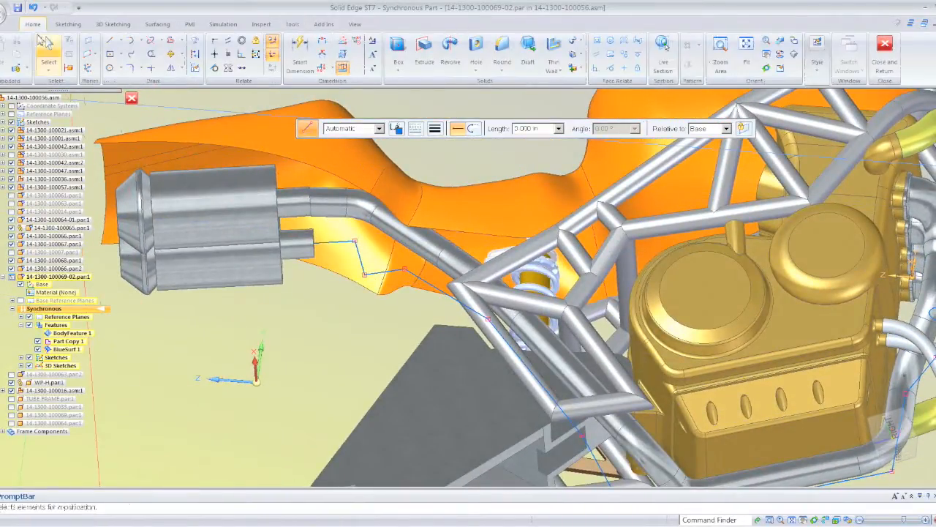
pyautogui.click(49, 49)
pyautogui.moveTo(317, 306); pyautogui.dragTo(401, 340, button='middle')
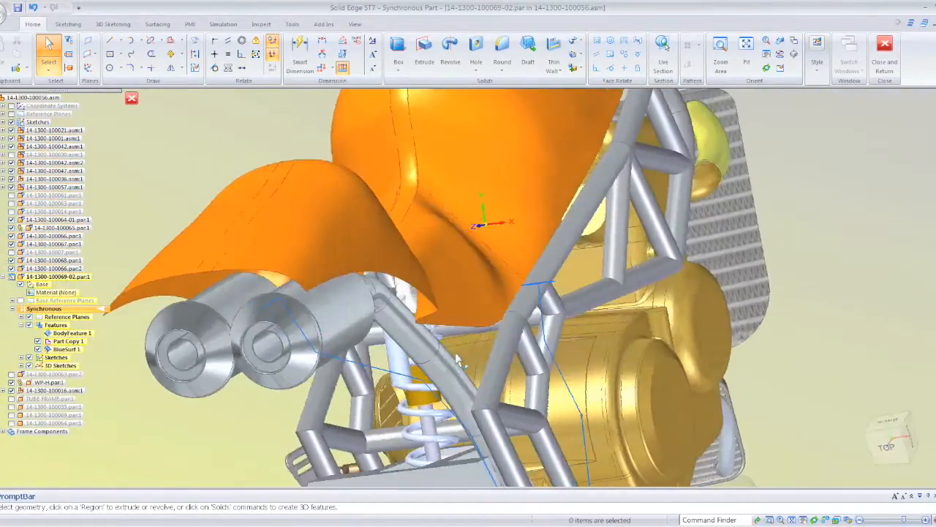
pyautogui.moveTo(458, 358); pyautogui.dragTo(277, 301, button='middle')
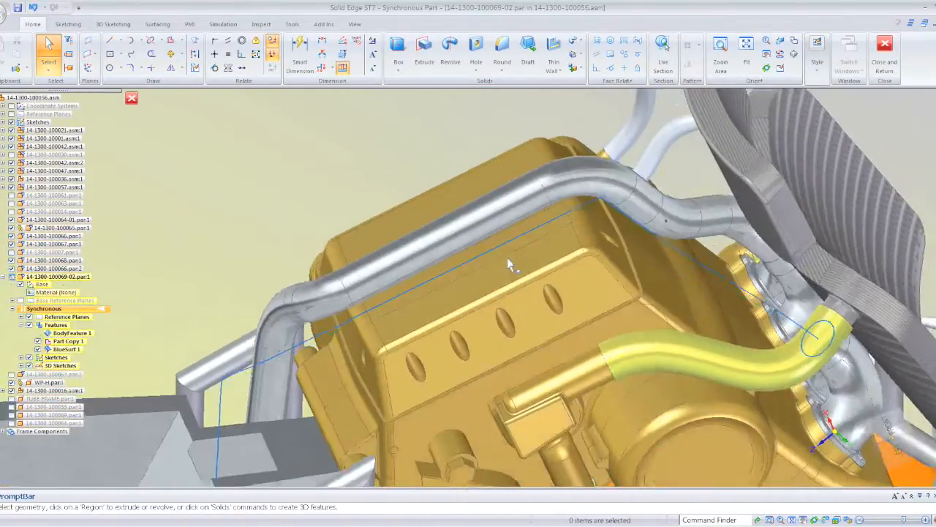
pyautogui.moveTo(507, 257); pyautogui.dragTo(553, 259, button='middle')
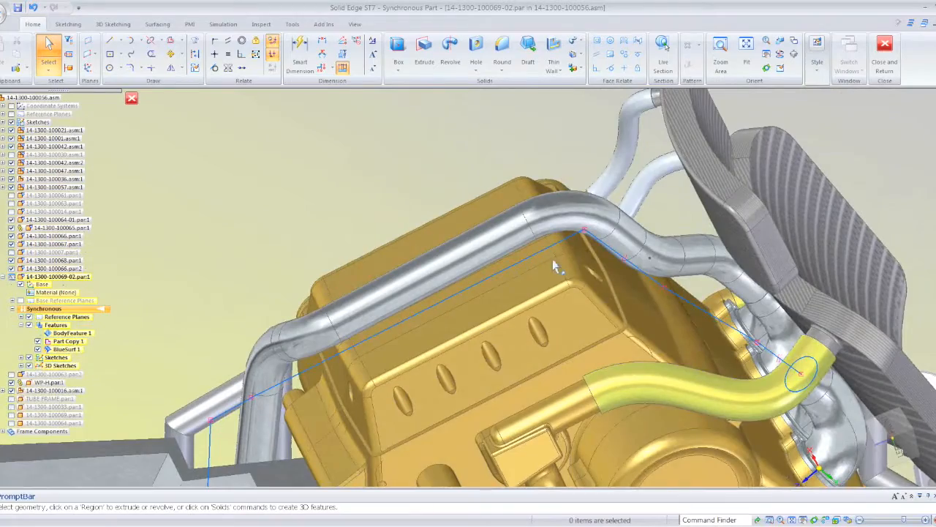
# - Round the two path corners nearest the lower muffler's inlet with 3D Fillet
pyautogui.moveTo(692, 335)
pyautogui.mouseDown(button='middle')
pyautogui.moveTo(746, 357)
pyautogui.moveTo(302, 172)
pyautogui.moveTo(243, 82)
pyautogui.moveTo(220, 132)
pyautogui.mouseUp(button='middle')
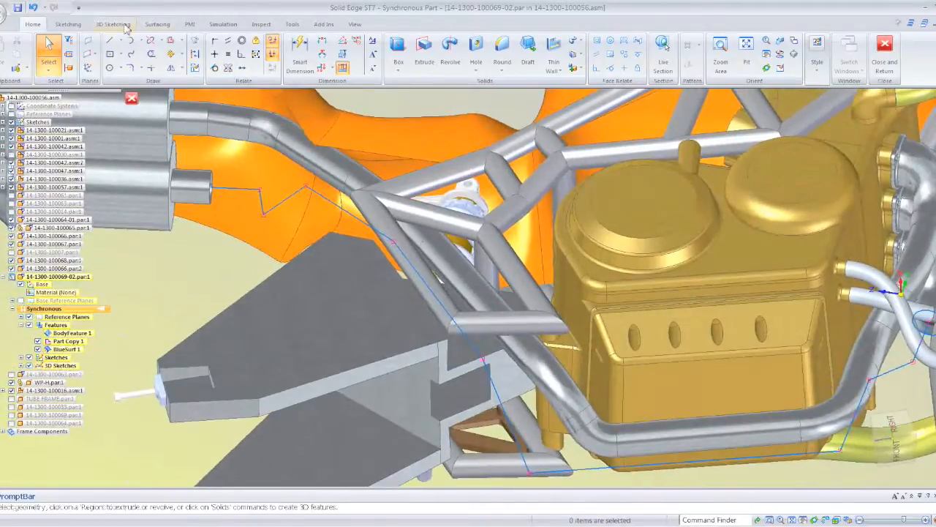
pyautogui.click(126, 27)
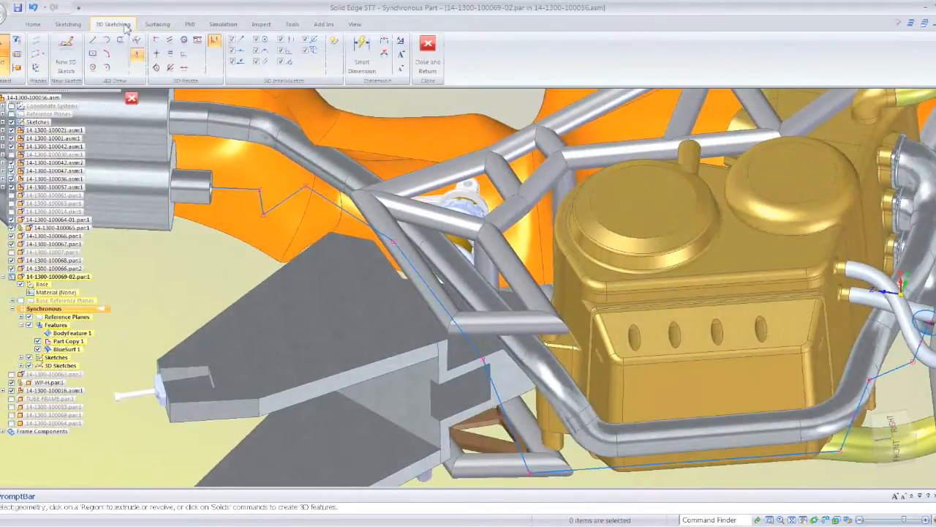
pyautogui.click(110, 69)
pyautogui.moveTo(230, 161); pyautogui.dragTo(244, 194, button='middle')
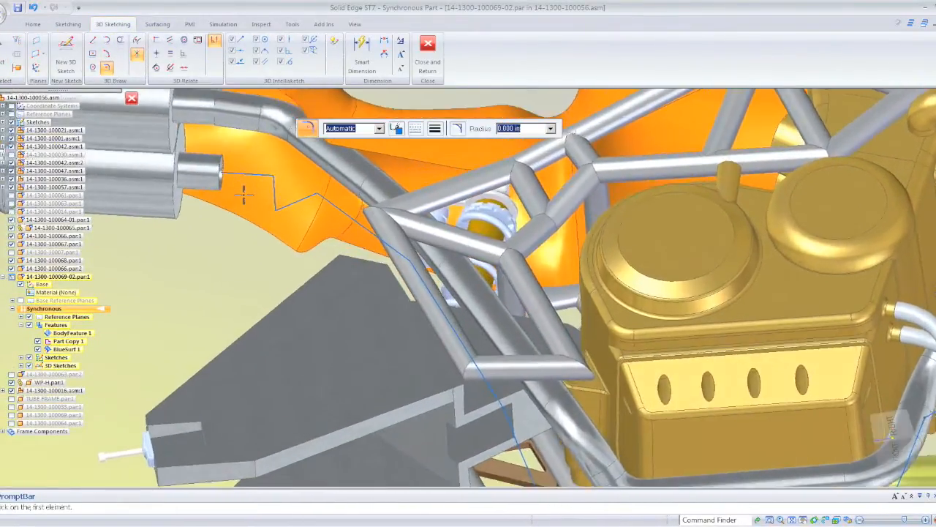
pyautogui.scroll(3, 244, 192)
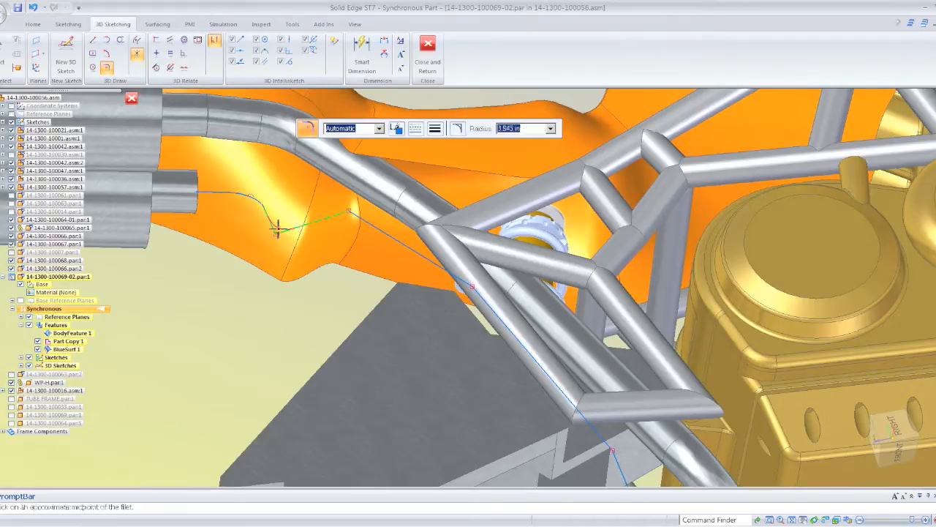
pyautogui.moveTo(308, 246); pyautogui.dragTo(321, 246, button='middle')
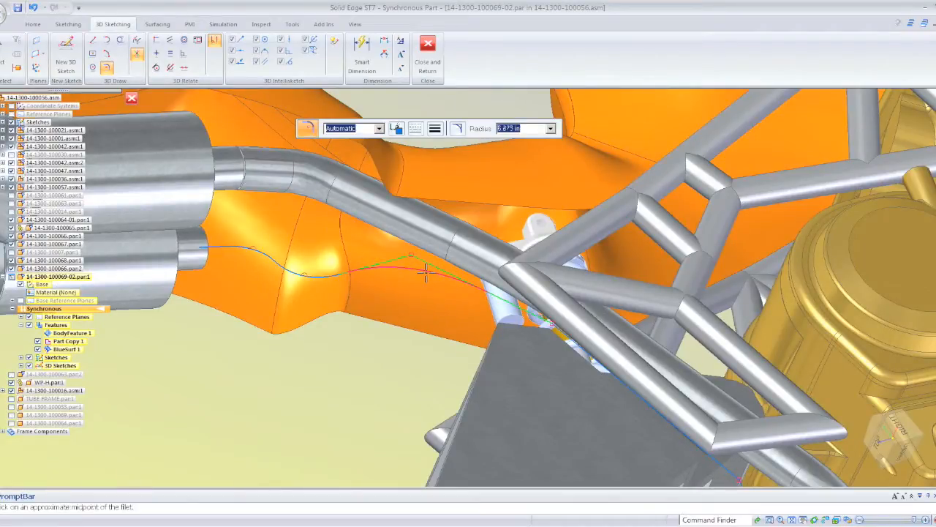
# - Add 3D fillets to the third and fourth path corners from the muffler, between the seat panel and the rear frame
pyautogui.moveTo(405, 303); pyautogui.dragTo(461, 320, button='middle')
pyautogui.click(521, 337)
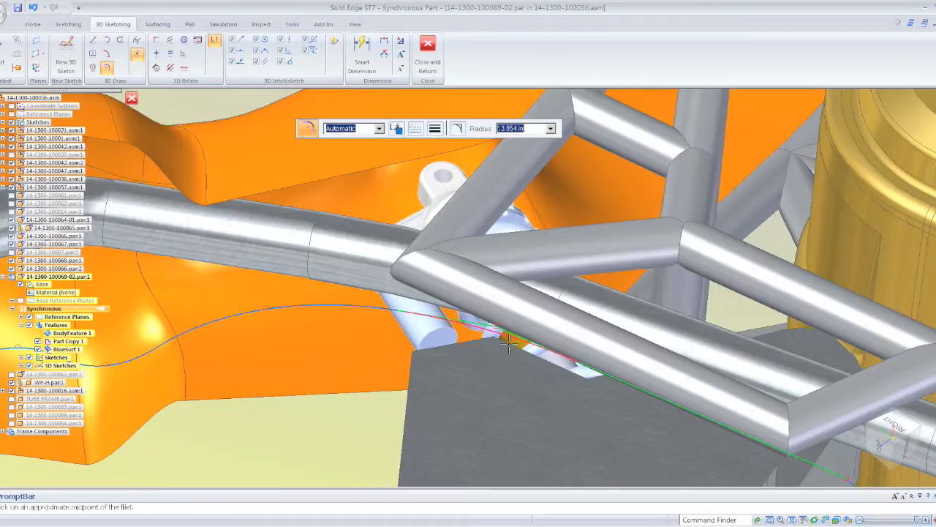
pyautogui.click(507, 343)
pyautogui.moveTo(506, 341); pyautogui.dragTo(503, 338, button='middle')
pyautogui.scroll(5, 503, 336)
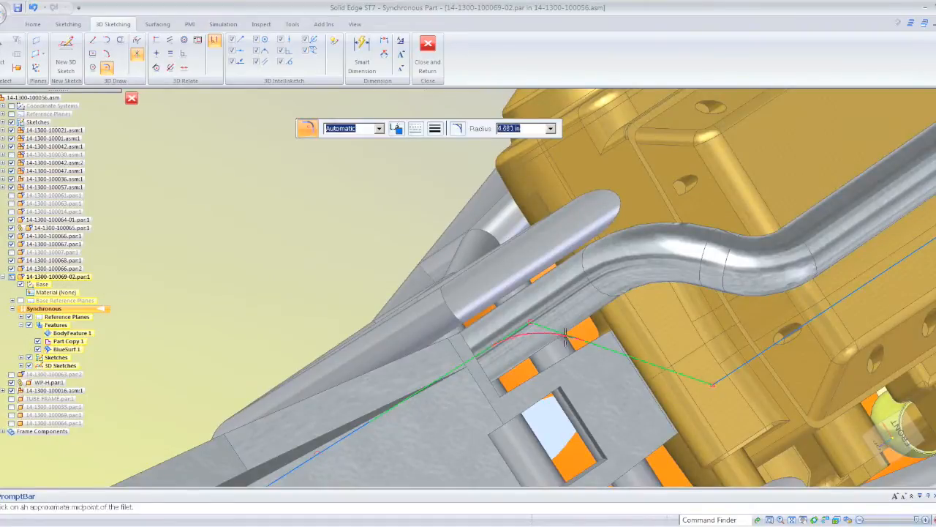
# - Fillet the two path corners between the swingarm mount and the underside of the engine, following the neighbouring exhaust pipe
pyautogui.moveTo(556, 338); pyautogui.dragTo(477, 300, button='middle')
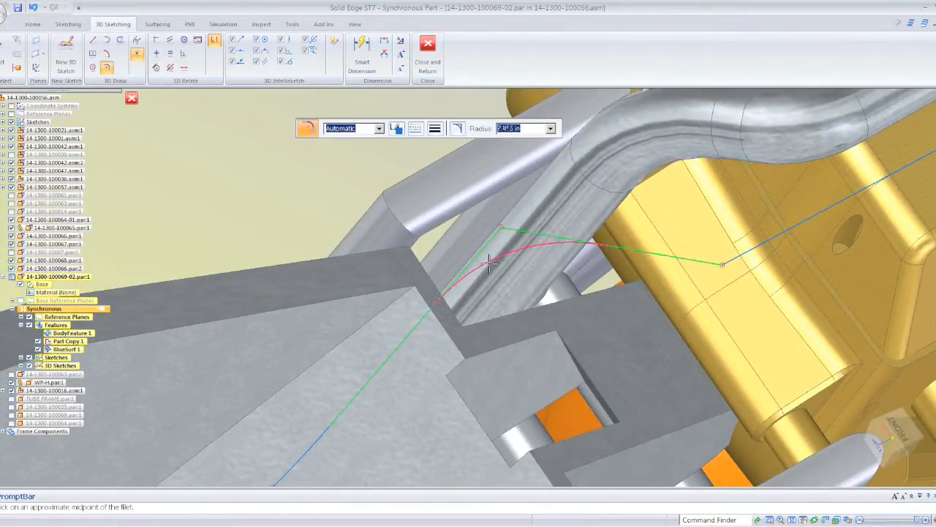
pyautogui.moveTo(490, 263); pyautogui.dragTo(542, 290, button='middle')
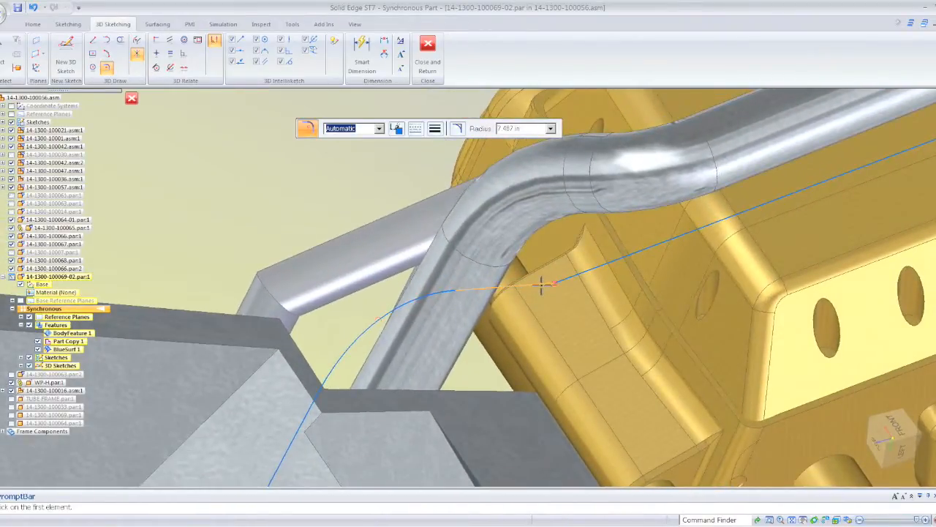
pyautogui.click(580, 273)
pyautogui.moveTo(580, 273); pyautogui.dragTo(447, 276, button='middle')
# - Fillet the last three path corners between the engine's front and the elbow, with radii of about 2.68, 12.18 and 2.87 in
pyautogui.click(490, 275)
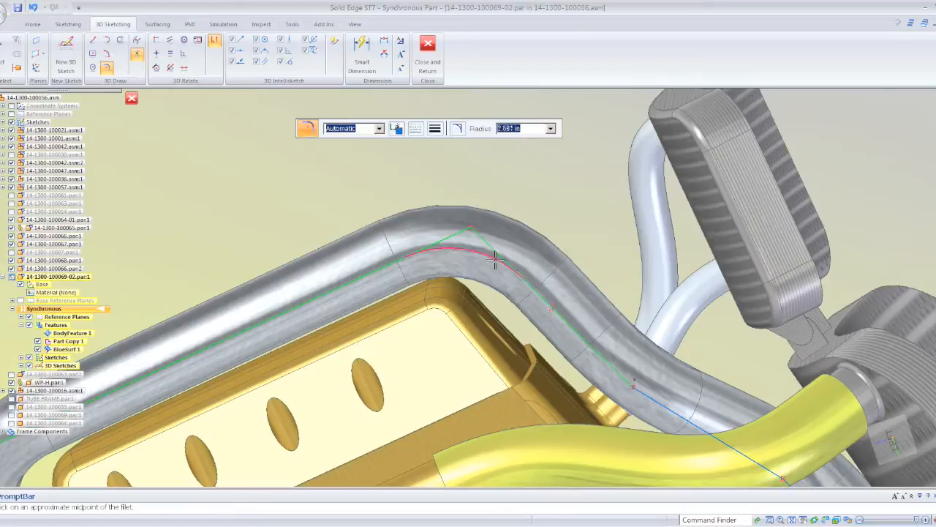
pyautogui.click(488, 262)
pyautogui.moveTo(548, 225); pyautogui.dragTo(584, 272, button='middle')
pyautogui.click(563, 307)
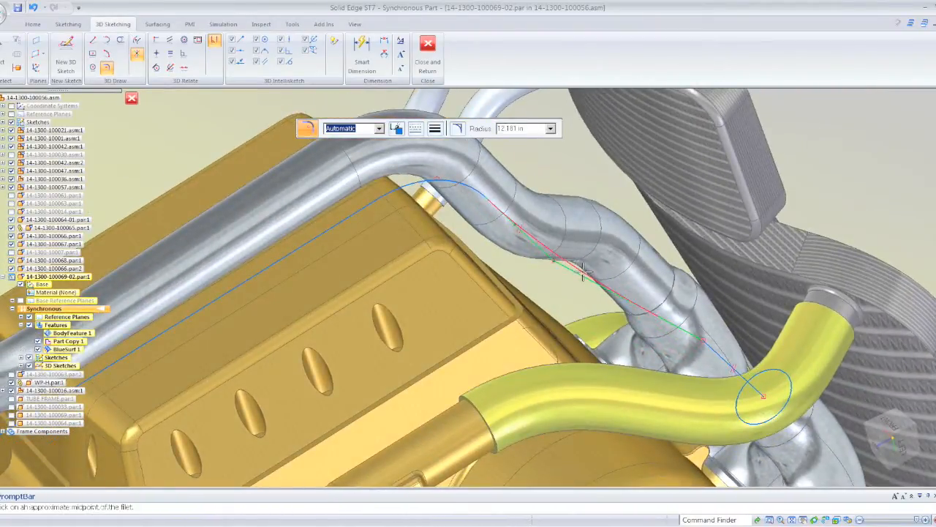
pyautogui.moveTo(656, 314); pyautogui.dragTo(605, 341, button='middle')
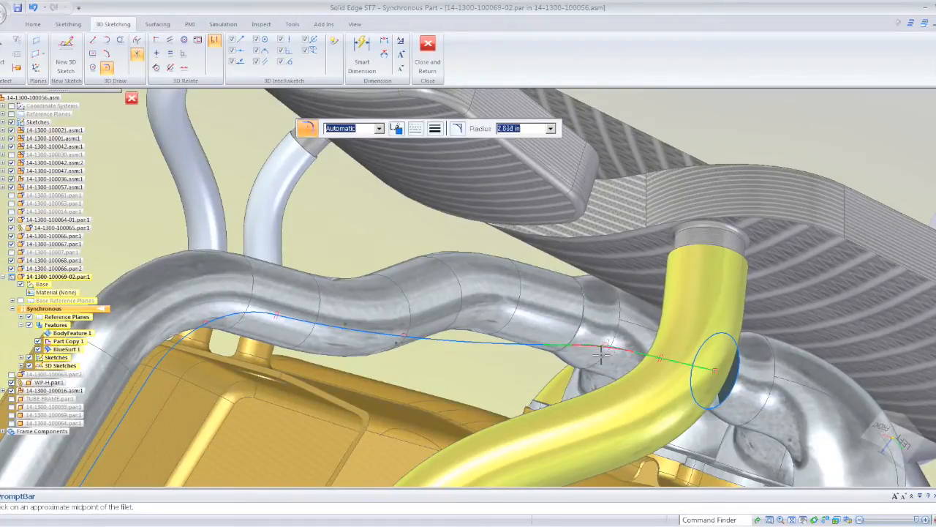
pyautogui.moveTo(616, 342); pyautogui.dragTo(571, 286, button='middle')
pyautogui.scroll(-3, 613, 322)
pyautogui.scroll(-2, 571, 286)
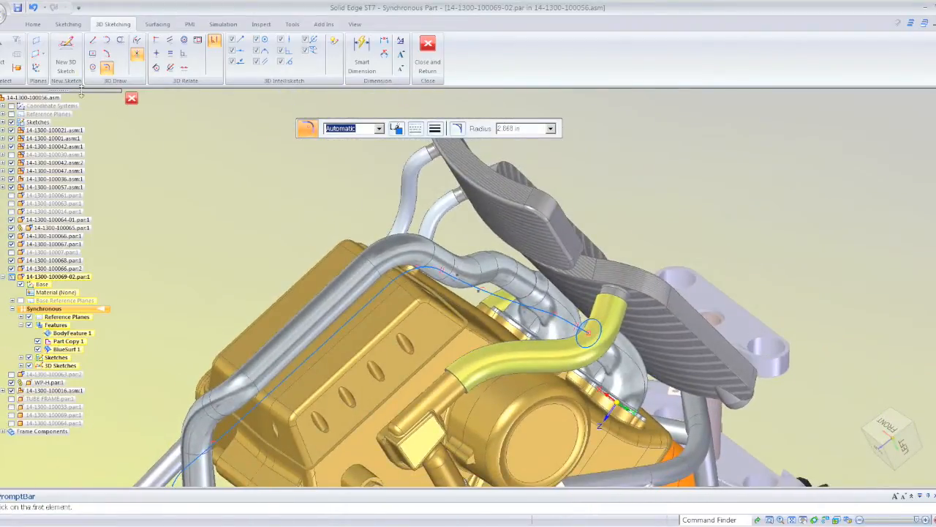
# - Sweep the circle at the elbow along the filleted 3D path, using the Single path and cross section type with No merge
pyautogui.click(4, 47)
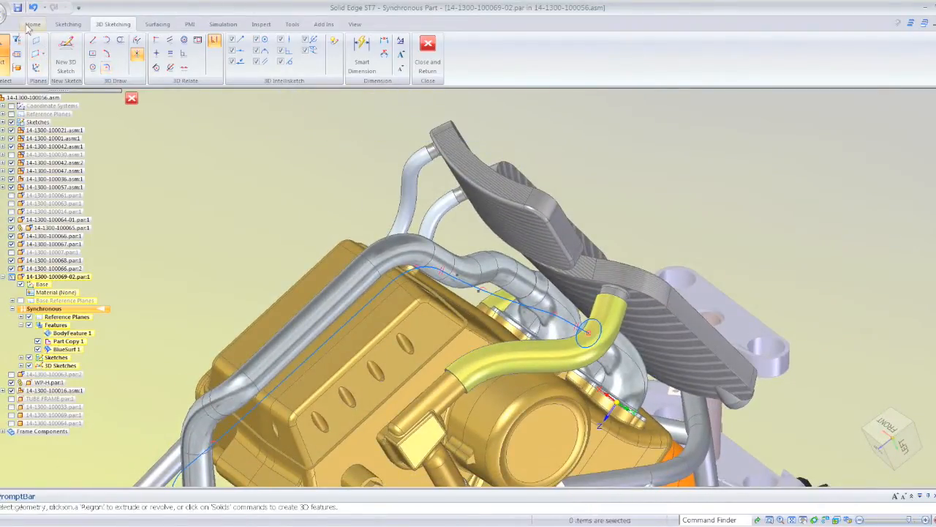
pyautogui.click(32, 24)
pyautogui.click(581, 43)
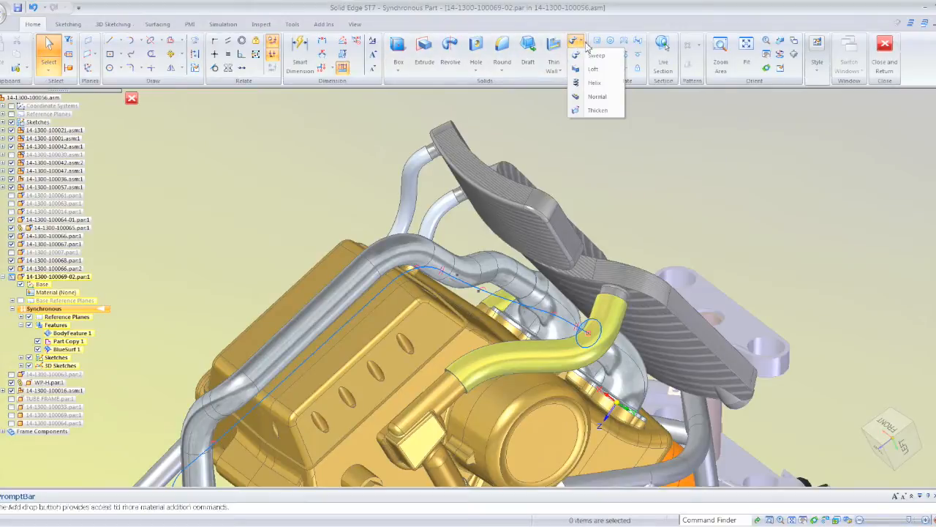
pyautogui.click(594, 59)
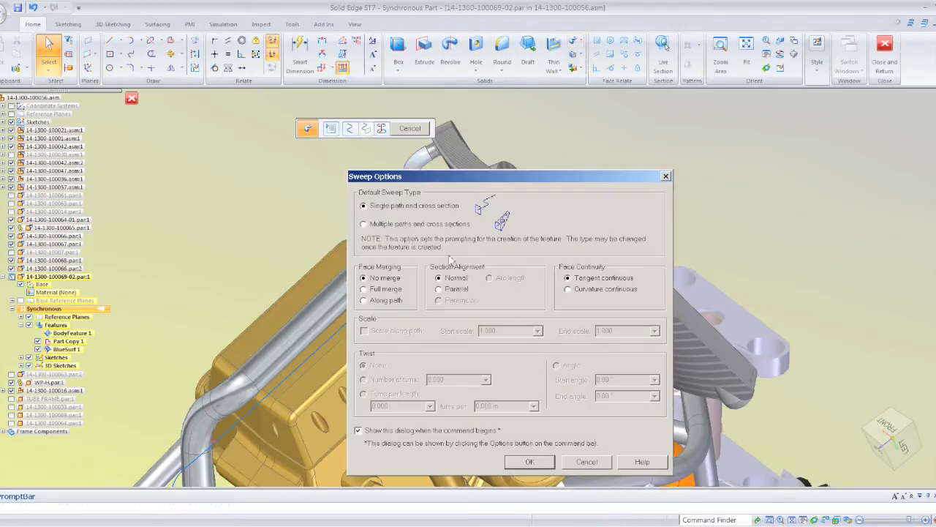
pyautogui.click(514, 463)
pyautogui.moveTo(481, 359); pyautogui.dragTo(515, 273, button='middle')
pyautogui.click(530, 298)
pyautogui.rightClick(277, 187)
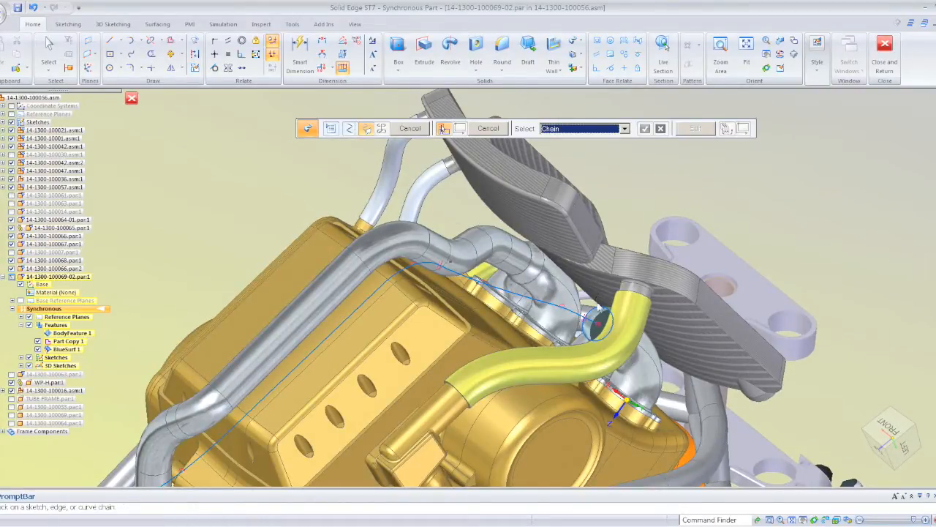
pyautogui.click(598, 311)
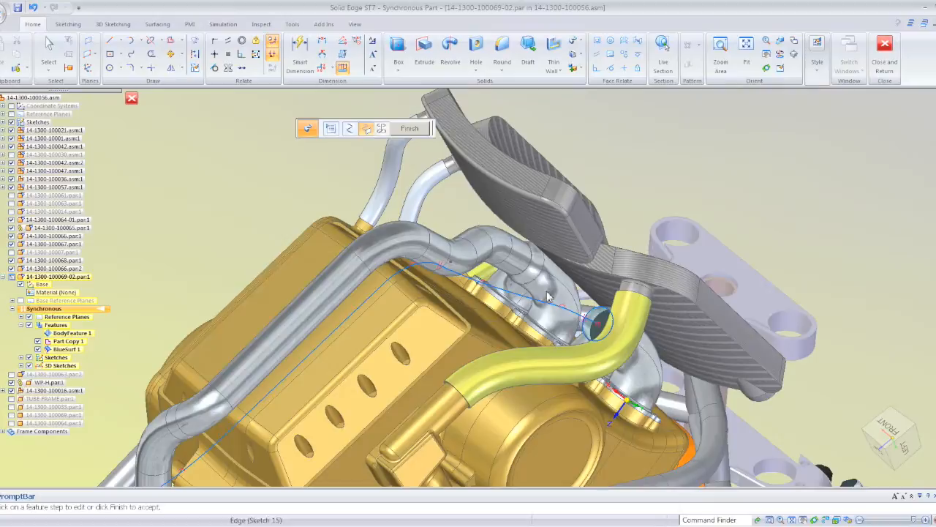
pyautogui.click(413, 129)
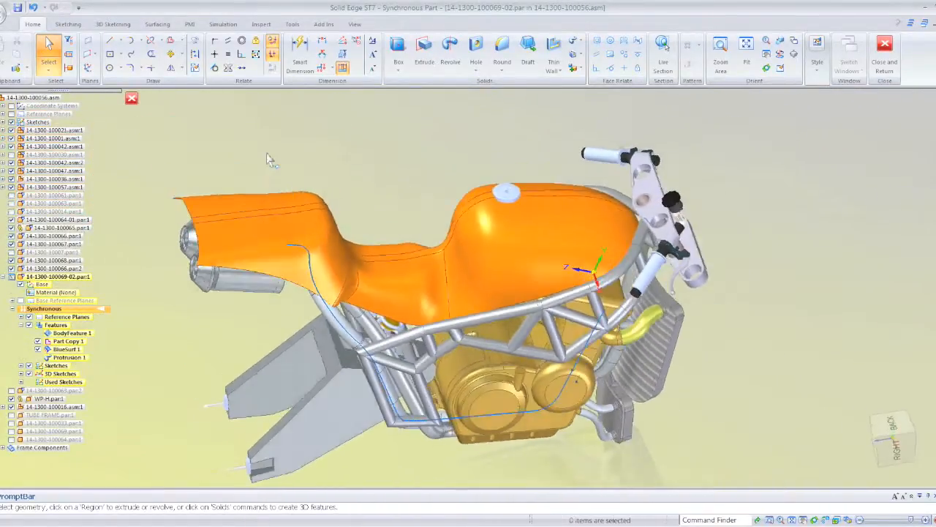
# - Close the in-place part edit and return to the motorcycle assembly
pyautogui.click(131, 99)
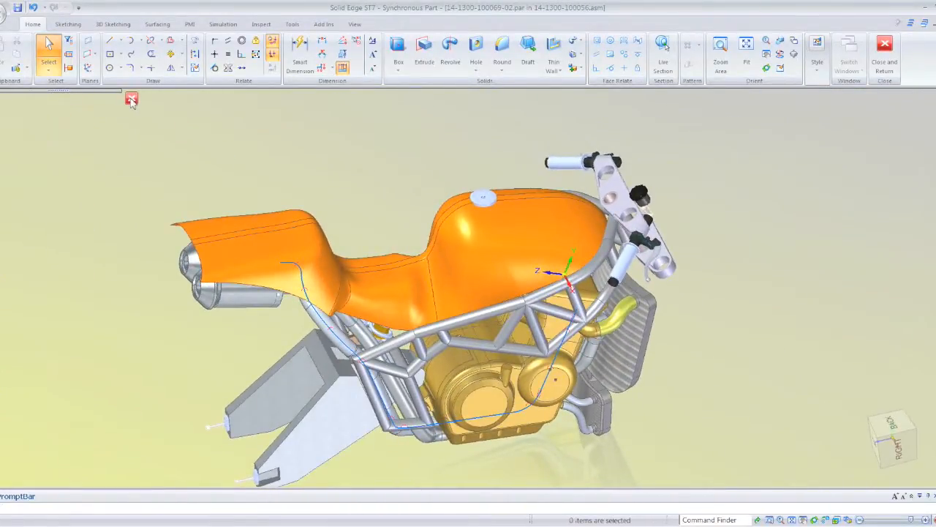
pyautogui.click(130, 99)
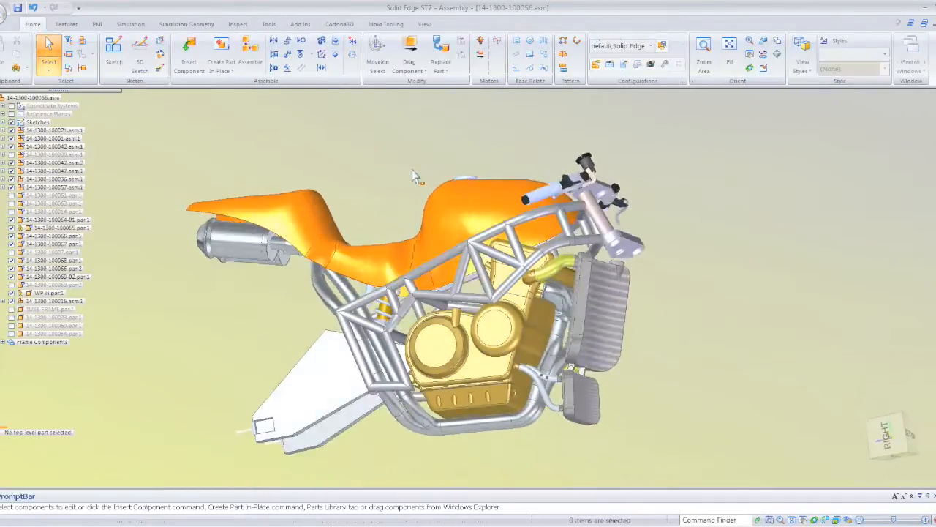